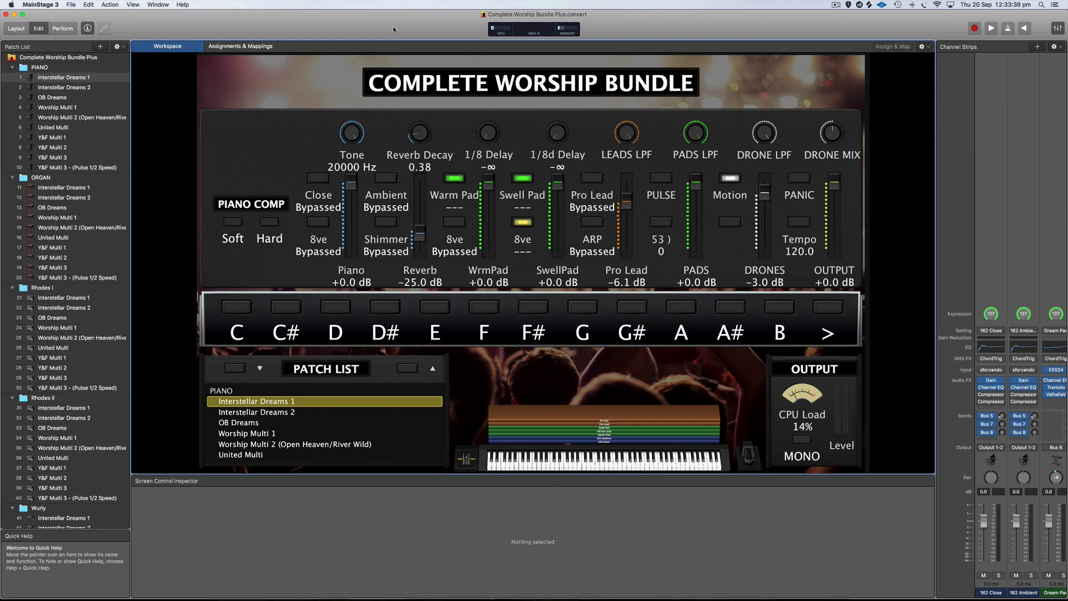
# - Compare the MultiTracks Ultimate MainStage Collection 4 and 5 pages, then return to the MainStage concert
pyautogui.hotkey('ctrl', 'Up')
pyautogui.click(244, 428)
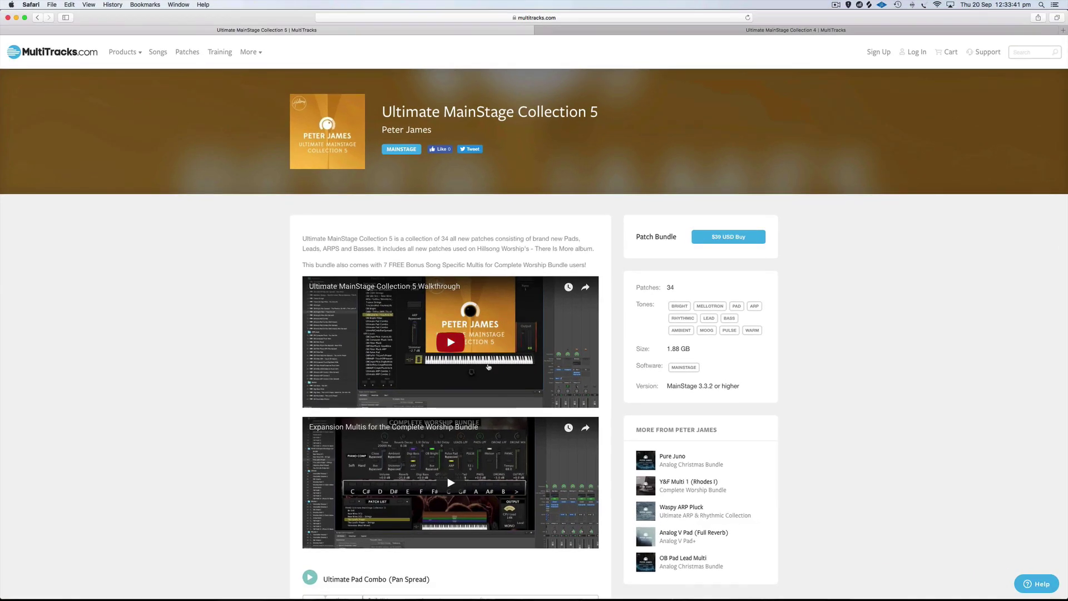
pyautogui.click(586, 28)
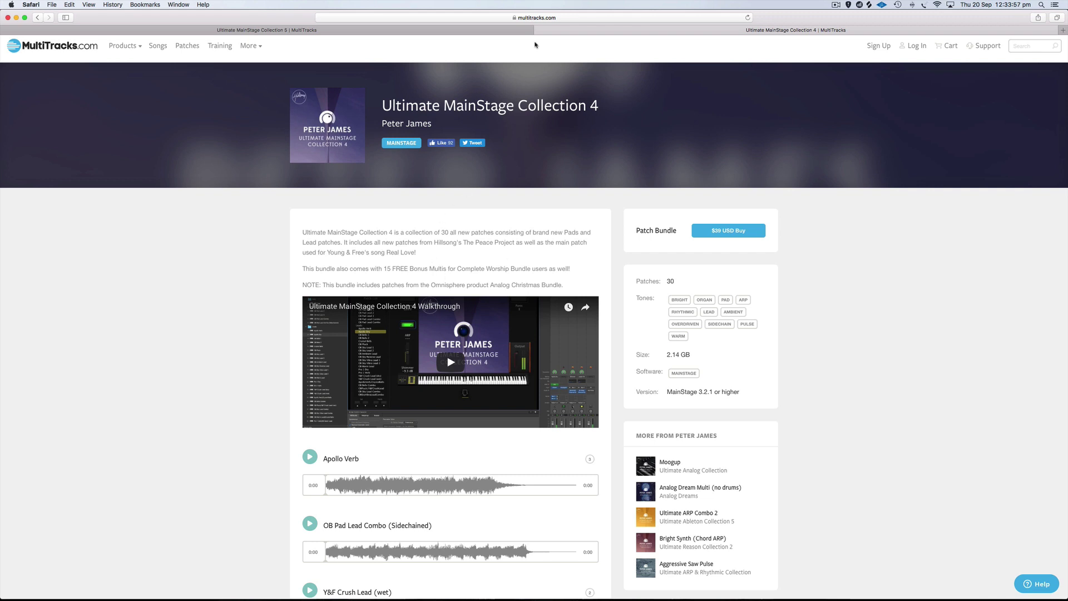
pyautogui.click(487, 31)
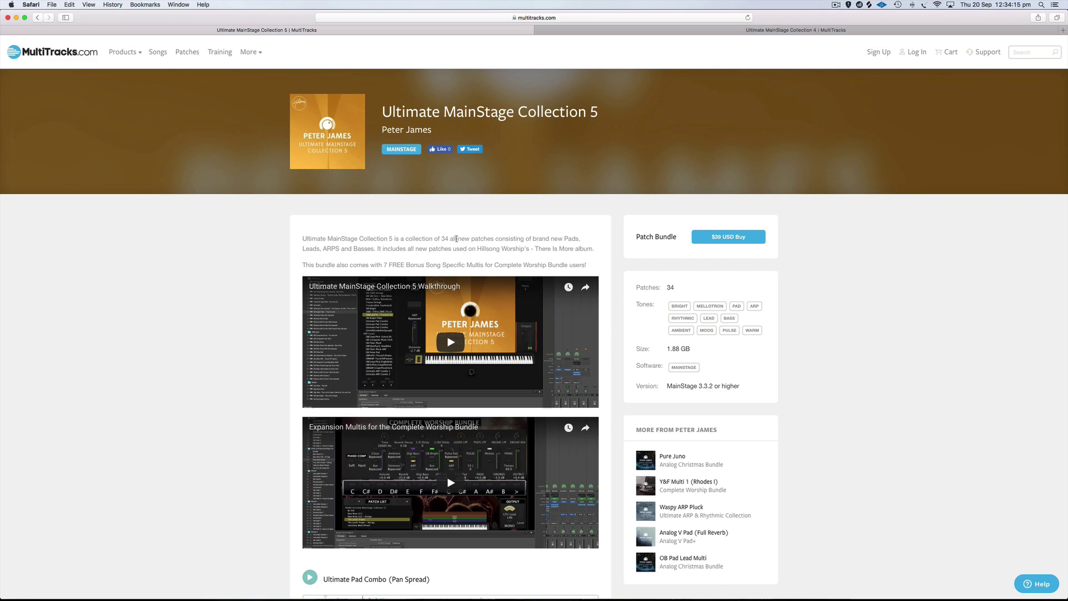
pyautogui.hotkey('ctrl', 'Up')
pyautogui.click(406, 386)
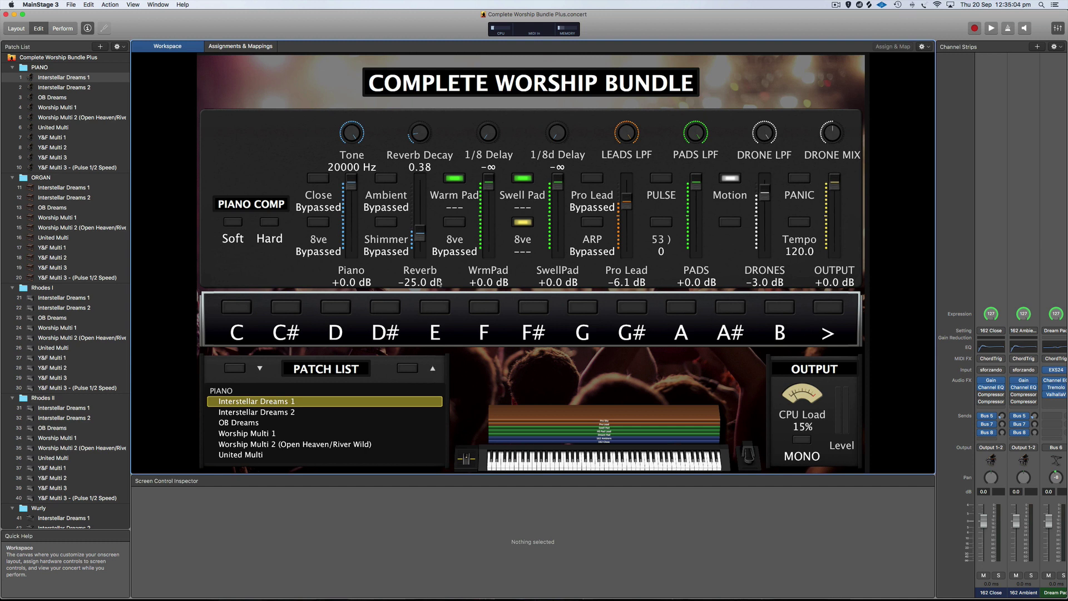
# - Glance at the YouTube channel page, then select the DRONE MIX knob in the MainStage workspace
pyautogui.hotkey('ctrl', 'Up')
pyautogui.click(578, 199)
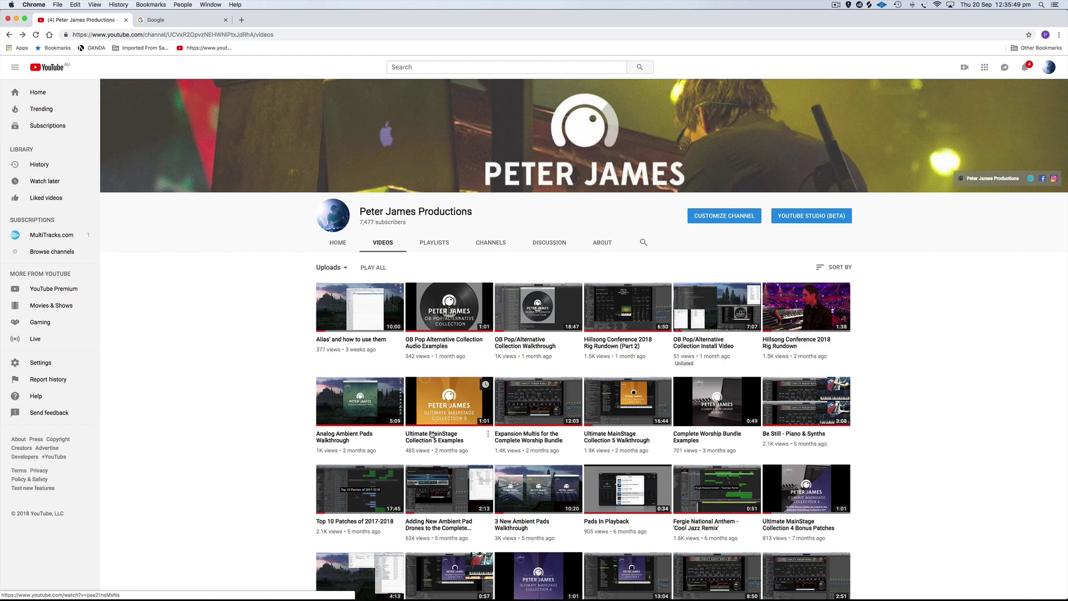
pyautogui.hotkey('ctrl', 'Up')
pyautogui.click(732, 521)
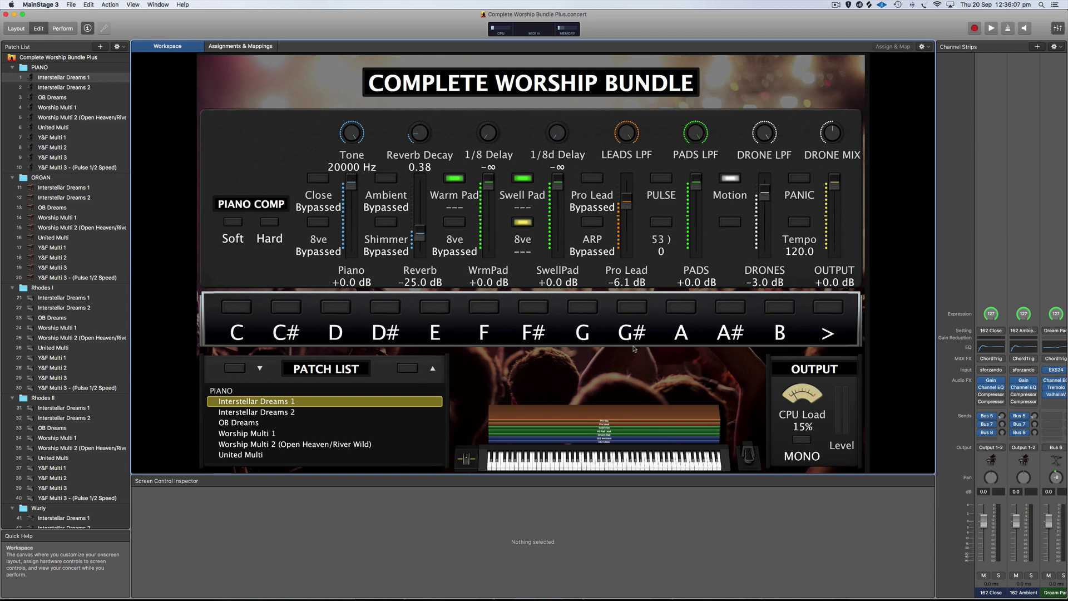
pyautogui.click(833, 139)
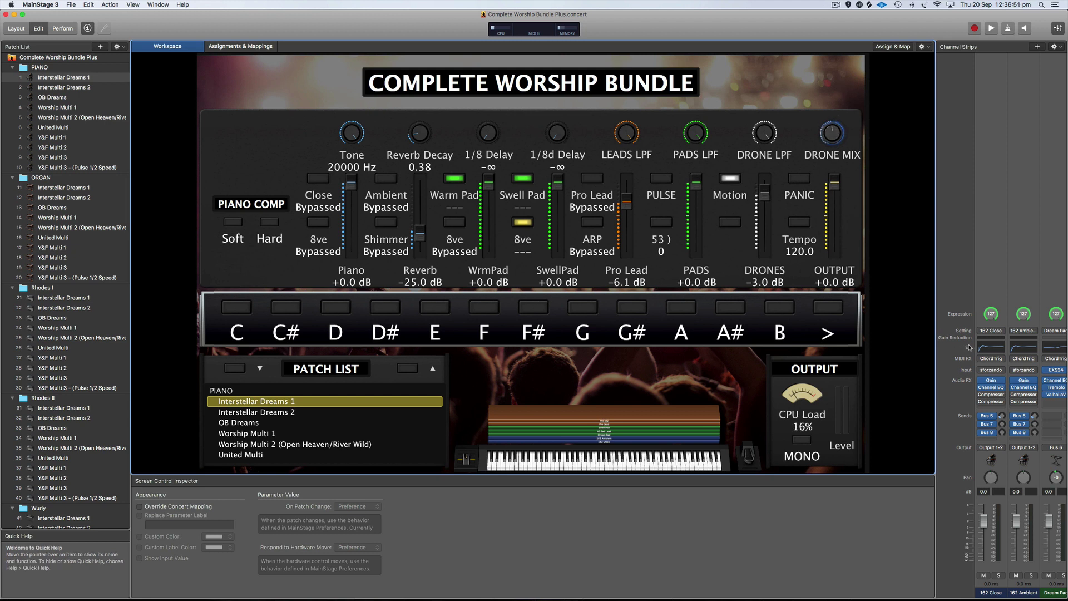
pyautogui.hscroll(5, 1008, 394)
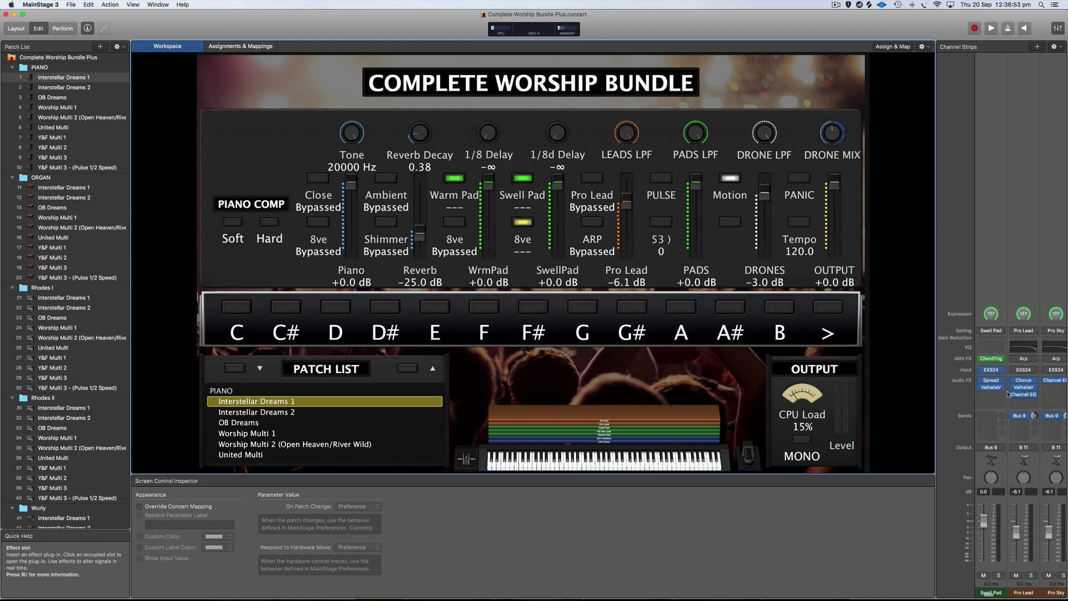
pyautogui.hscroll(5, 1006, 394)
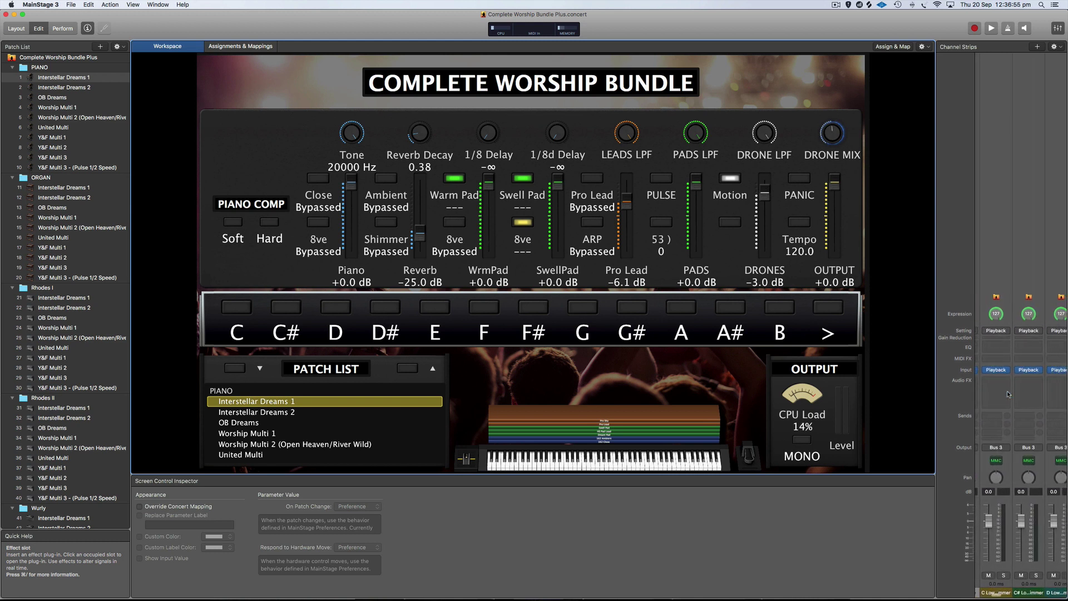
pyautogui.hscroll(5, 1007, 394)
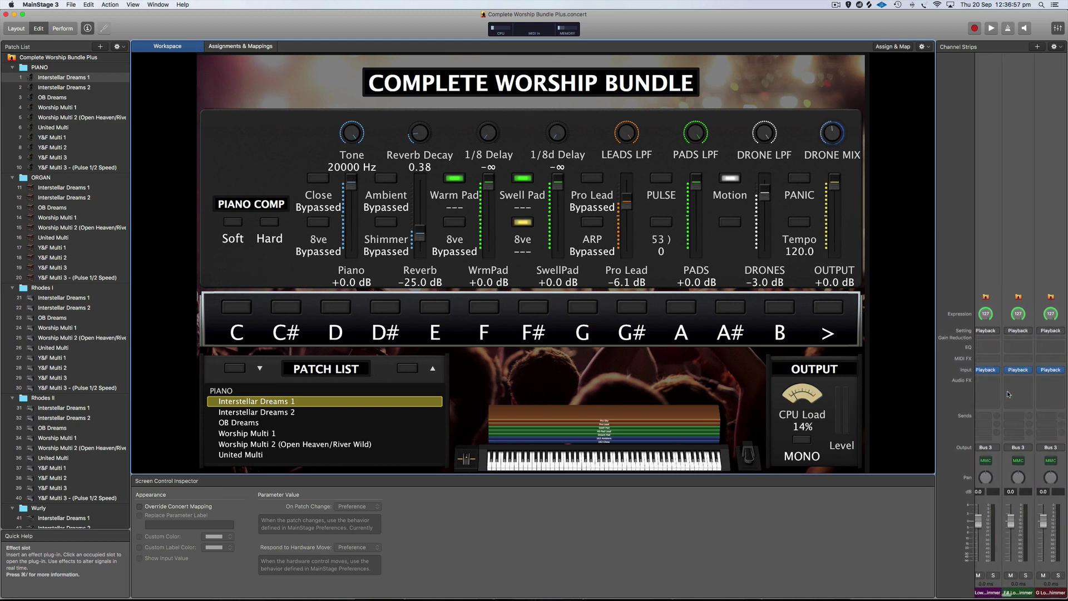
pyautogui.hscroll(5, 1006, 390)
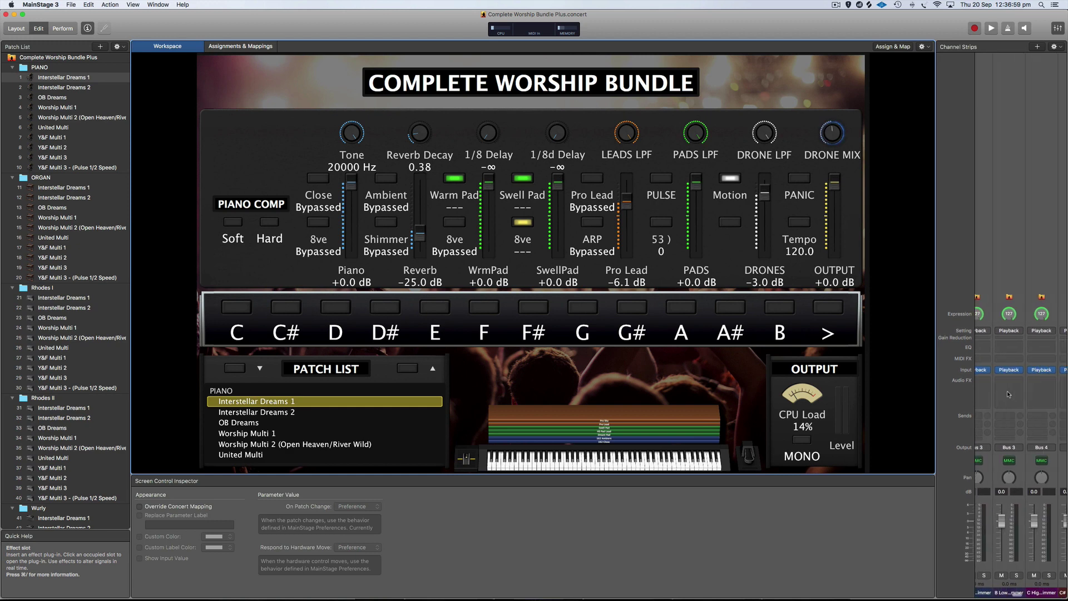
pyautogui.hscroll(2, 1007, 394)
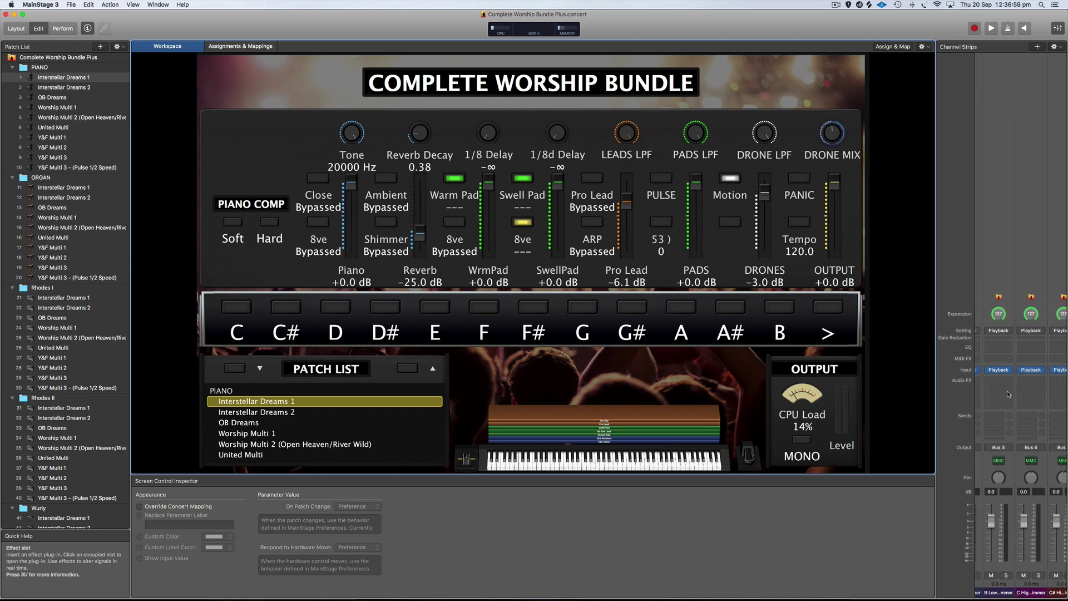
pyautogui.click(1033, 371)
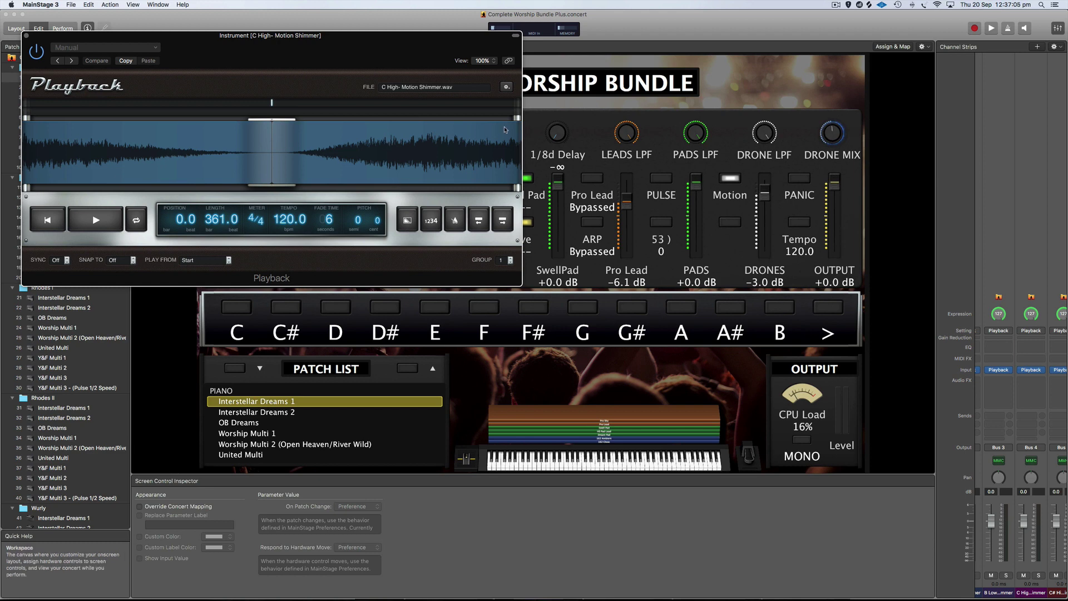
pyautogui.click(455, 89)
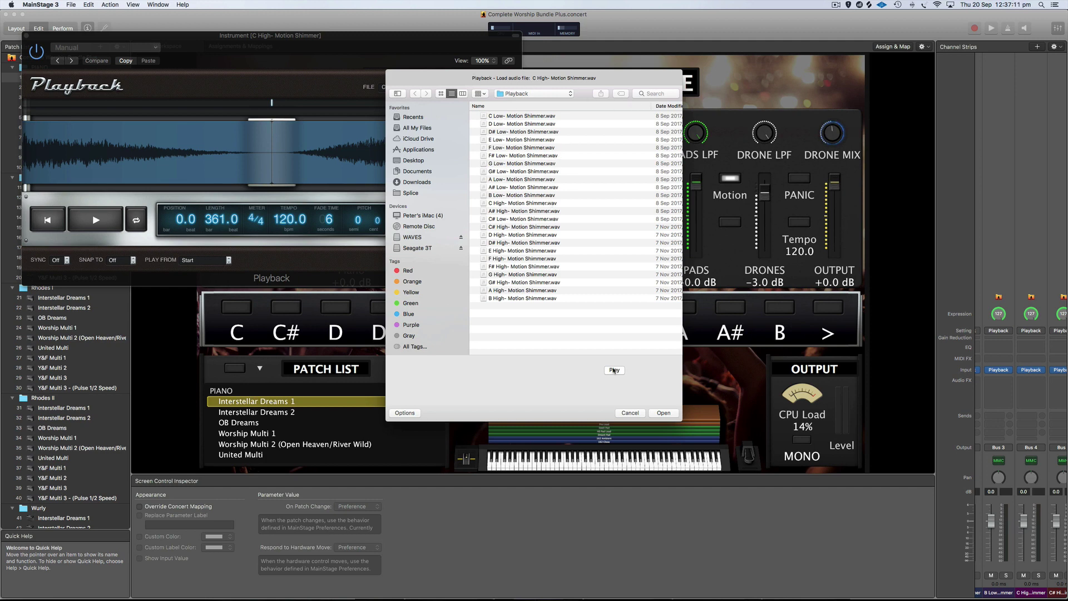
pyautogui.click(634, 413)
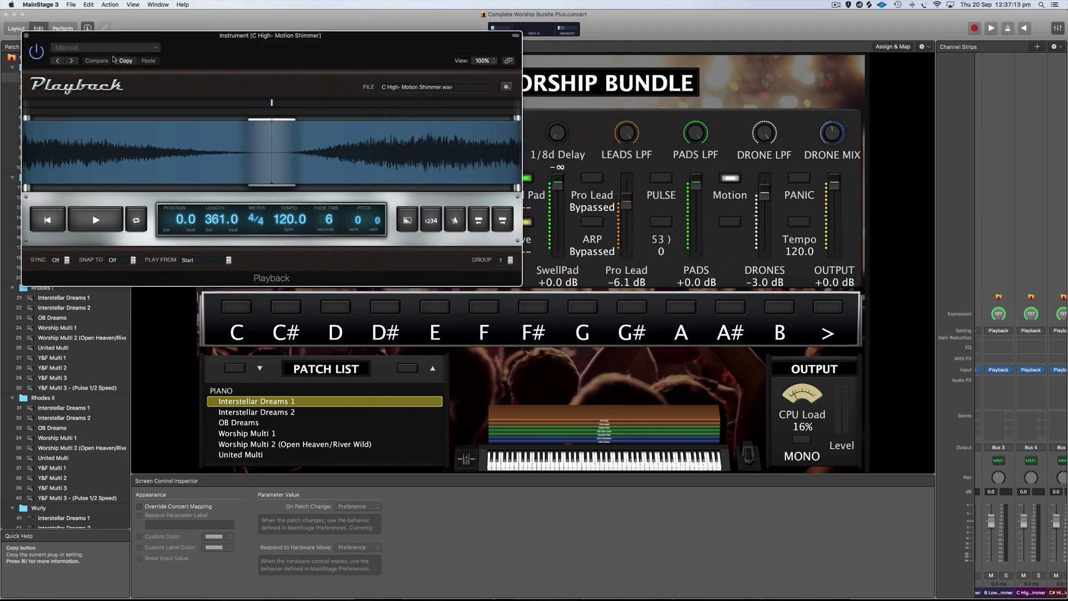
pyautogui.click(26, 35)
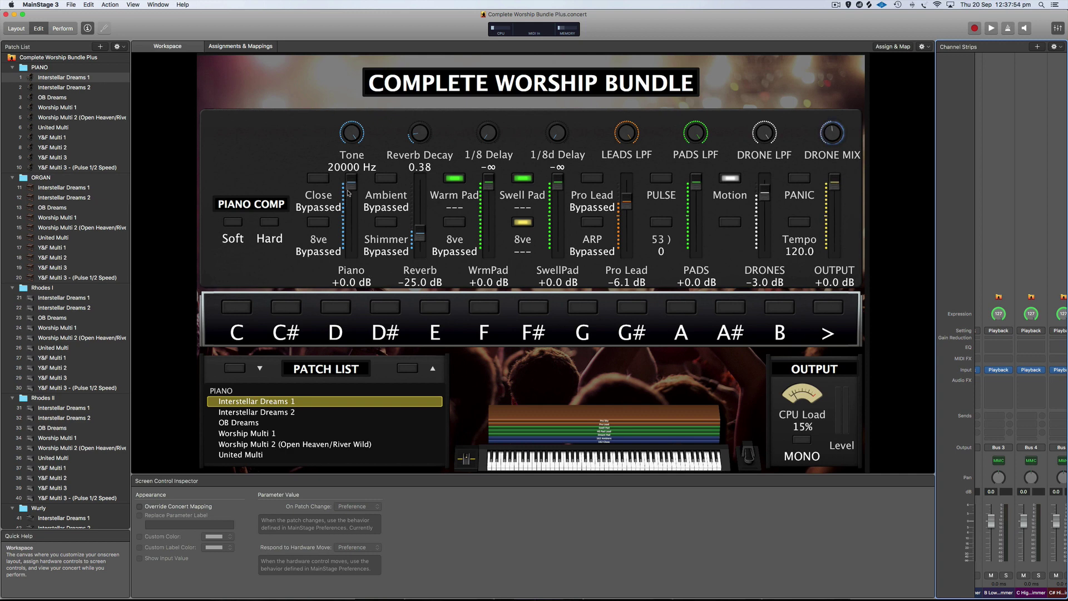
pyautogui.hotkey('ctrl', 'Up')
pyautogui.click(770, 210)
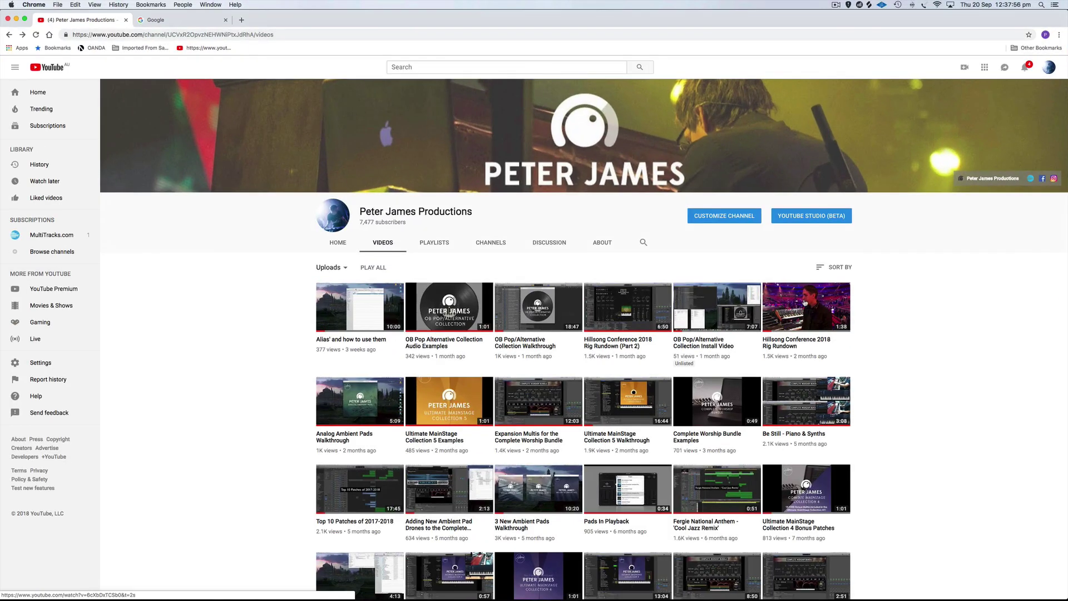
pyautogui.scroll(-5, 804, 302)
pyautogui.scroll(-3, 805, 302)
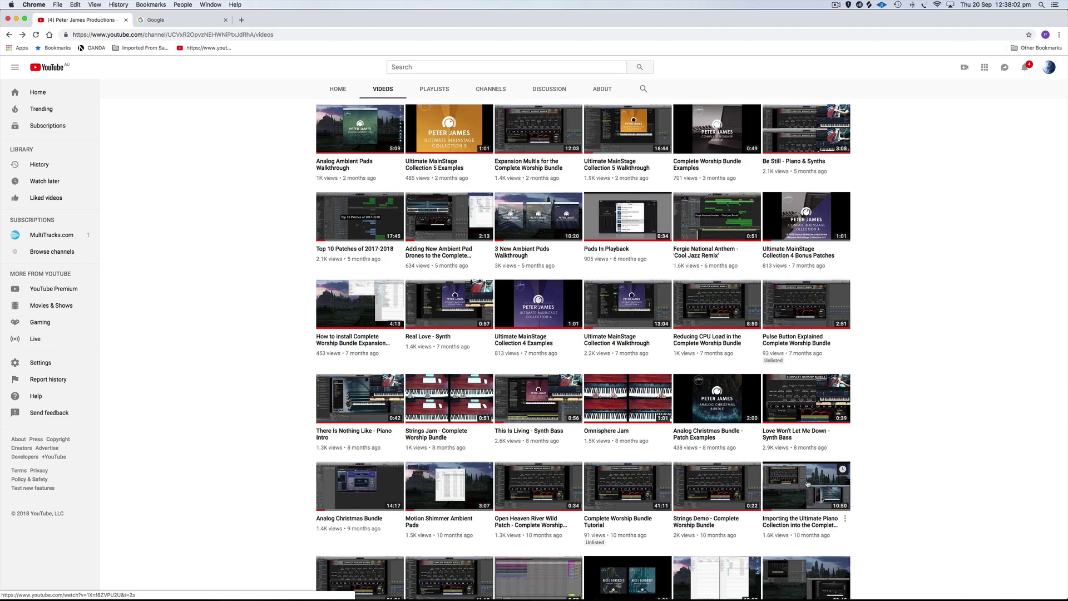
pyautogui.hotkey('ctrl', 'Up')
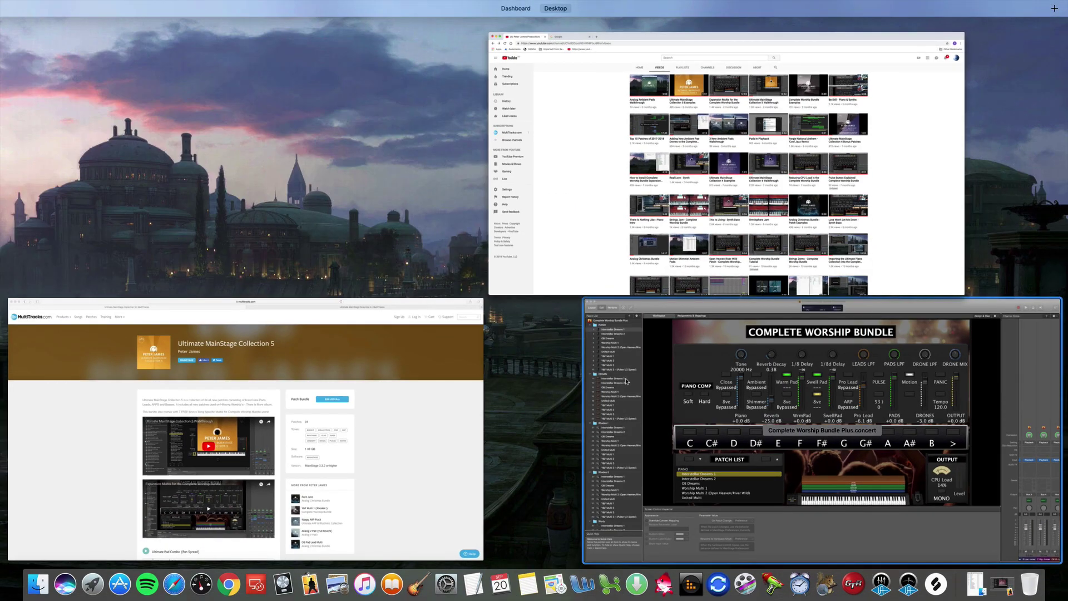
pyautogui.click(638, 381)
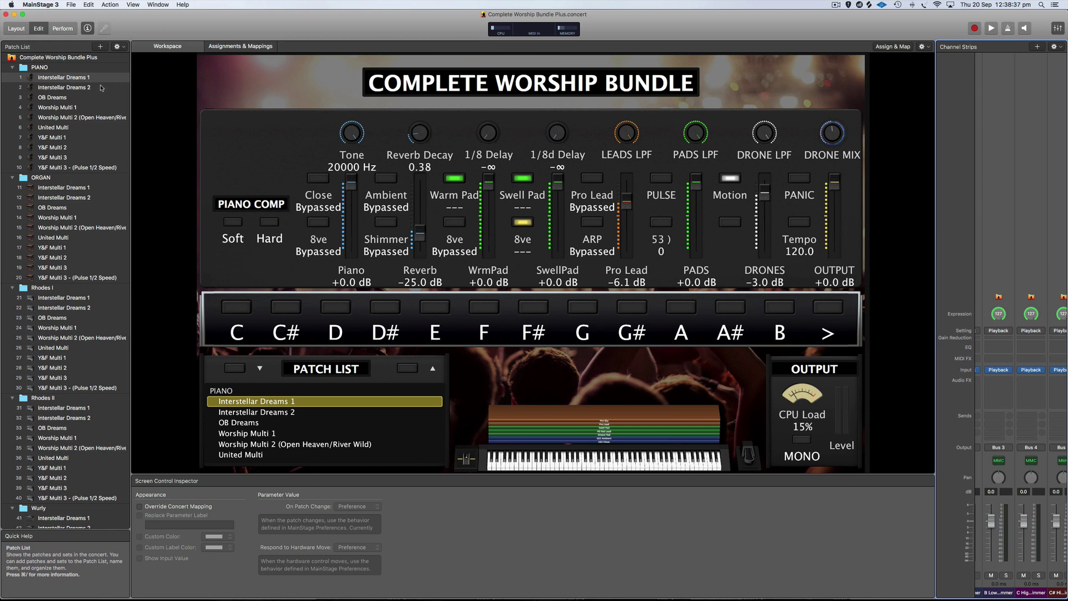
# - Step through Interstellar Dreams 1 under PIANO, ORGAN, Rhodes I, Rhodes II and Wurly, ending on PIANO
pyautogui.click(75, 79)
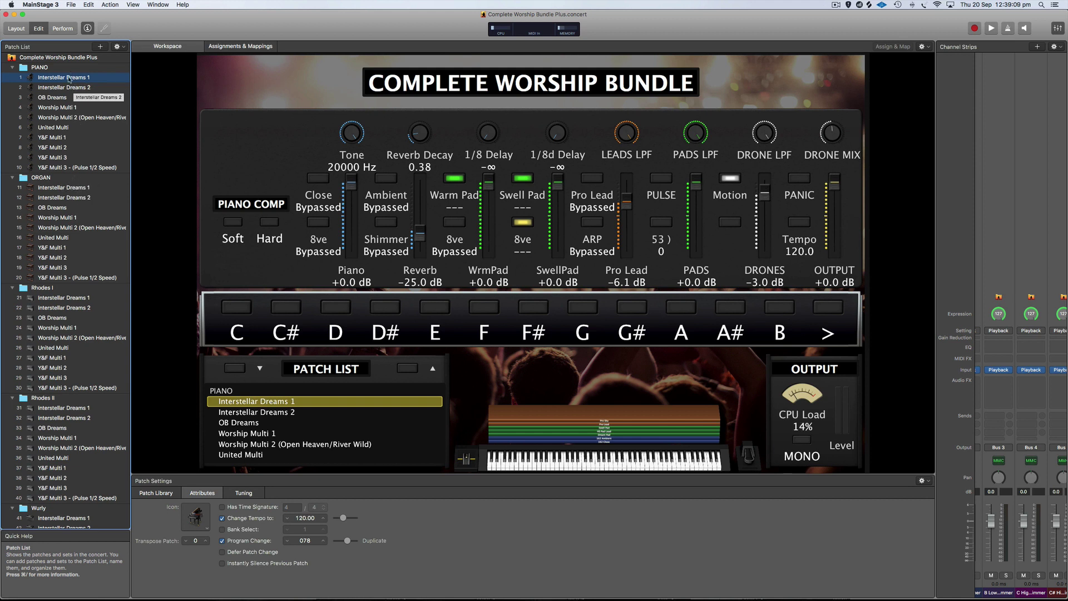
pyautogui.click(62, 187)
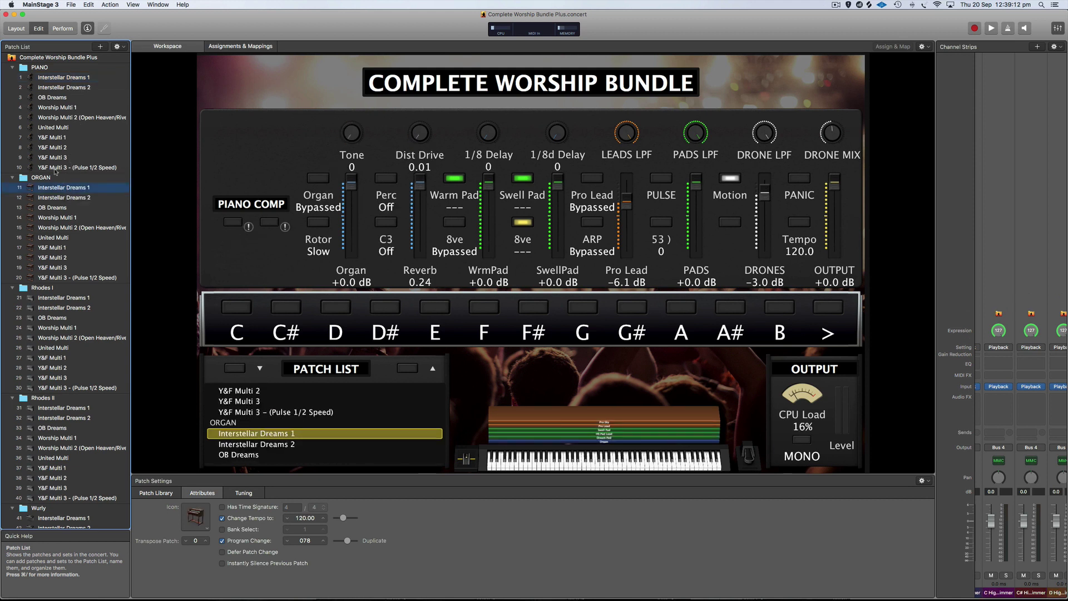
pyautogui.click(69, 298)
pyautogui.click(58, 409)
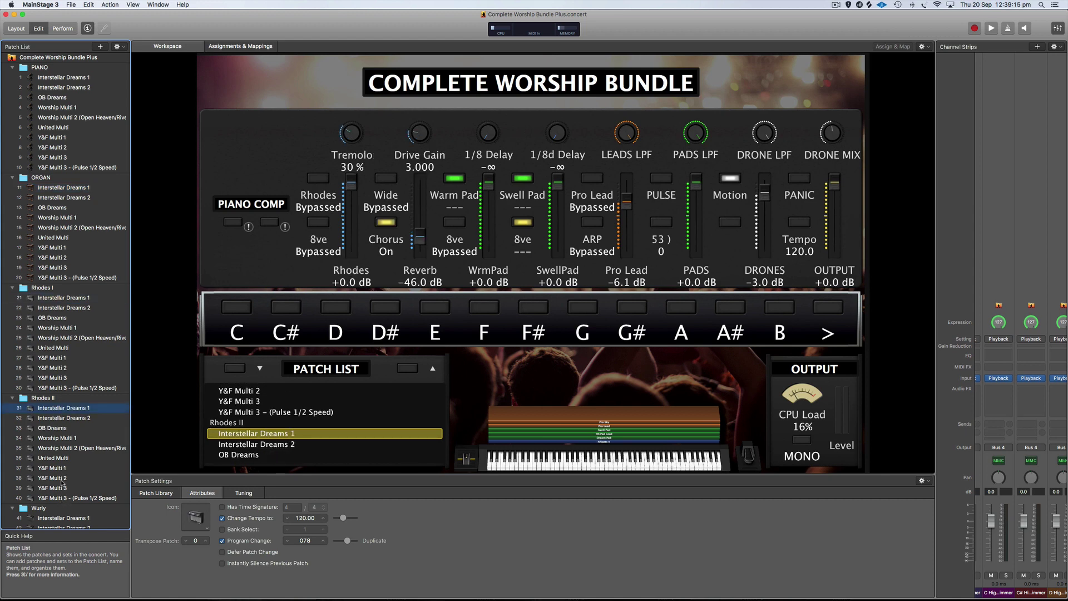
pyautogui.click(63, 518)
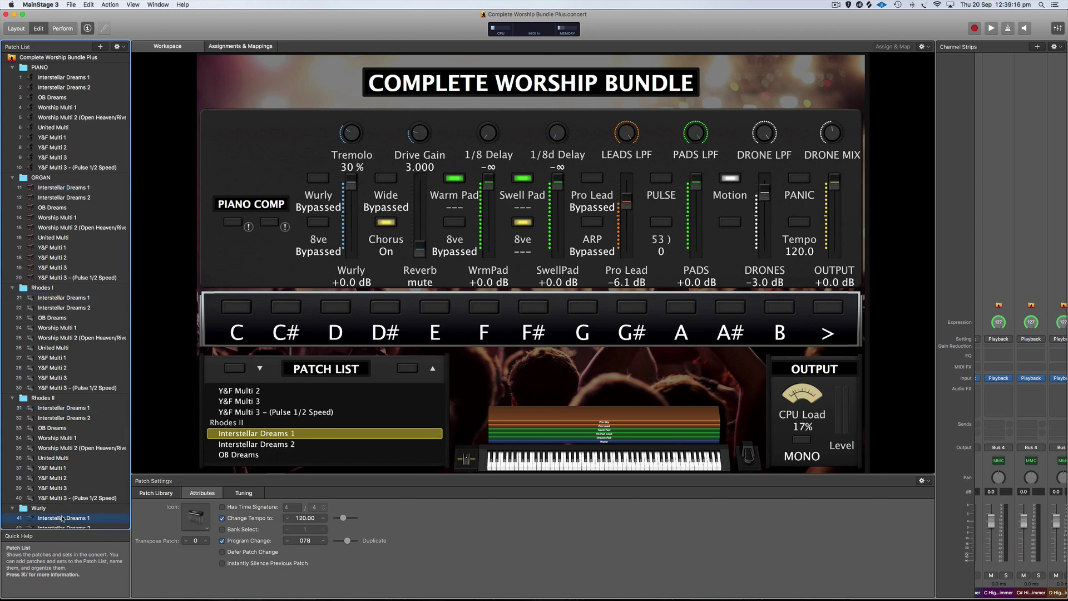
pyautogui.click(77, 78)
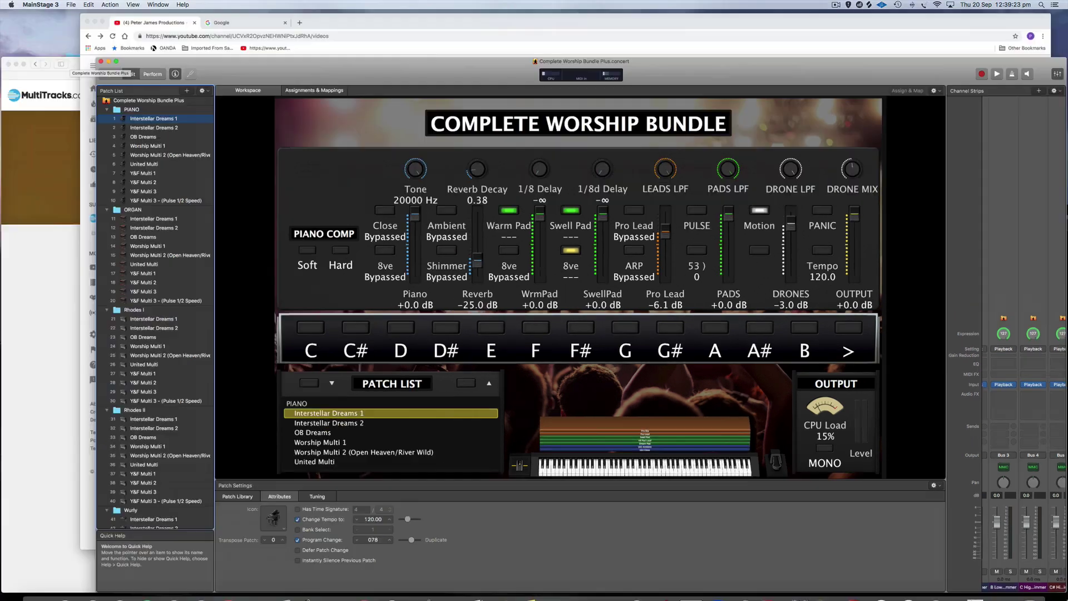
# - Scroll the YouTube channel videos, then bring up the minimized Ultimate MainStage Collection 2 concert from the Dock
pyautogui.hotkey('ctrl', 'Up')
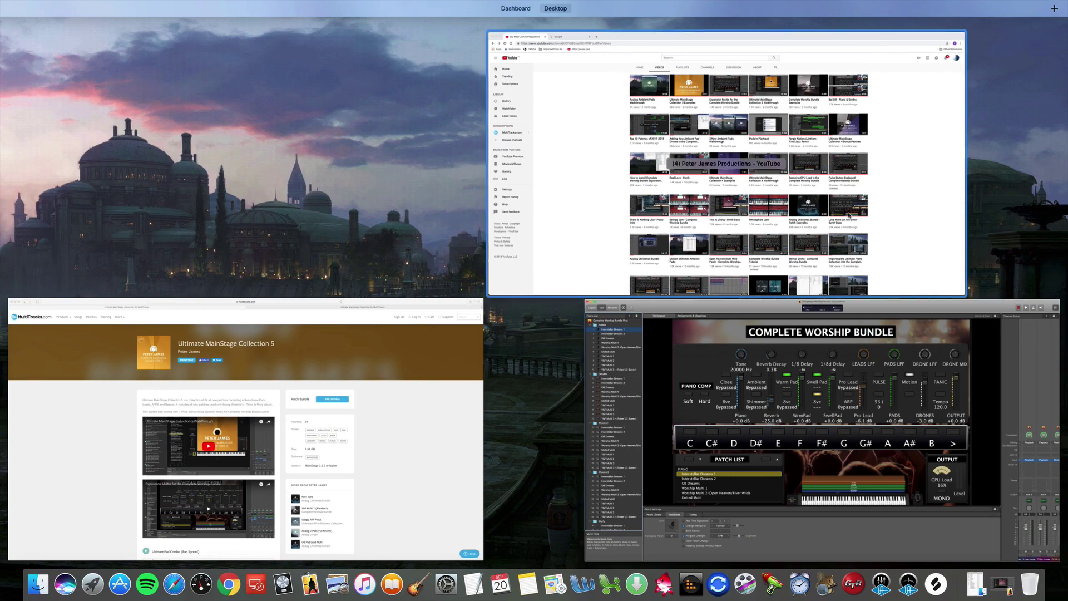
pyautogui.click(876, 230)
pyautogui.scroll(5, 556, 305)
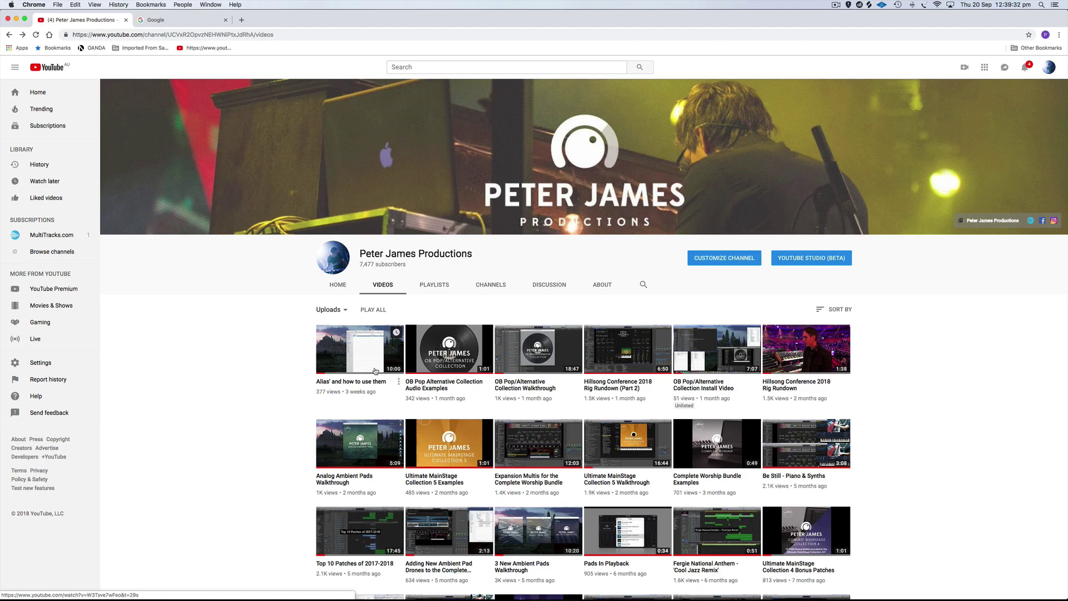
pyautogui.hotkey('ctrl', 'Up')
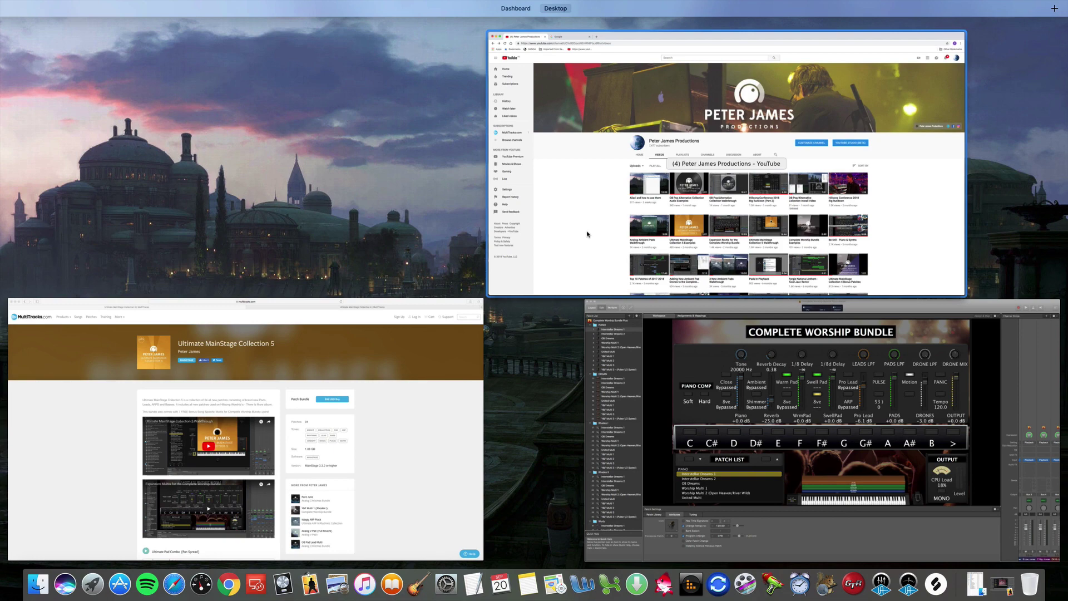
pyautogui.click(776, 449)
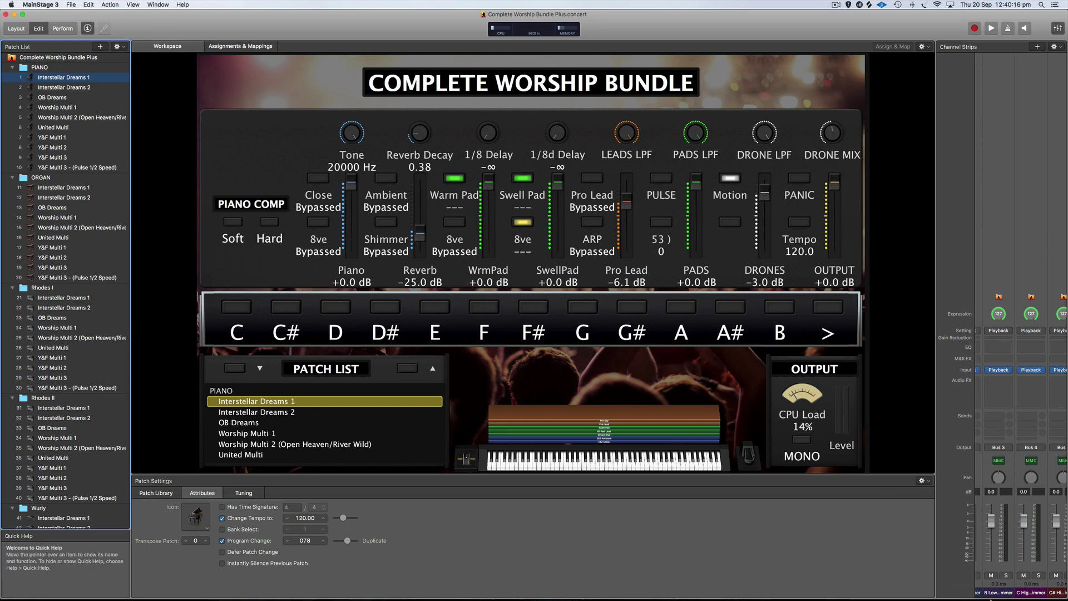
pyautogui.click(1001, 585)
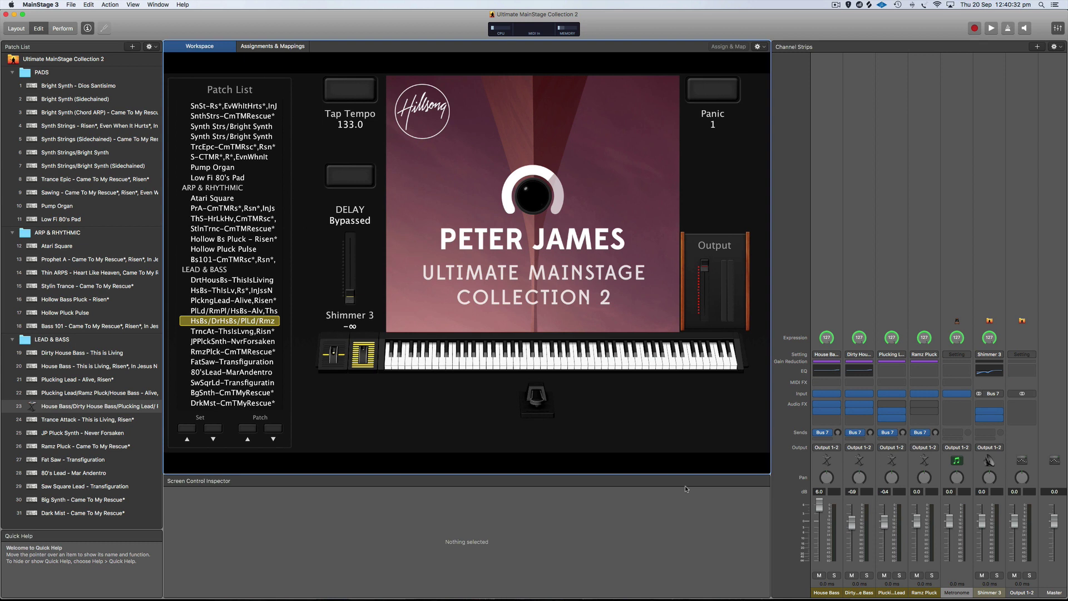
# - Compare the House Bass and Thin ARPS patches, leave Thin ARPS selected, and select its instrument channel strip
pyautogui.click(686, 489)
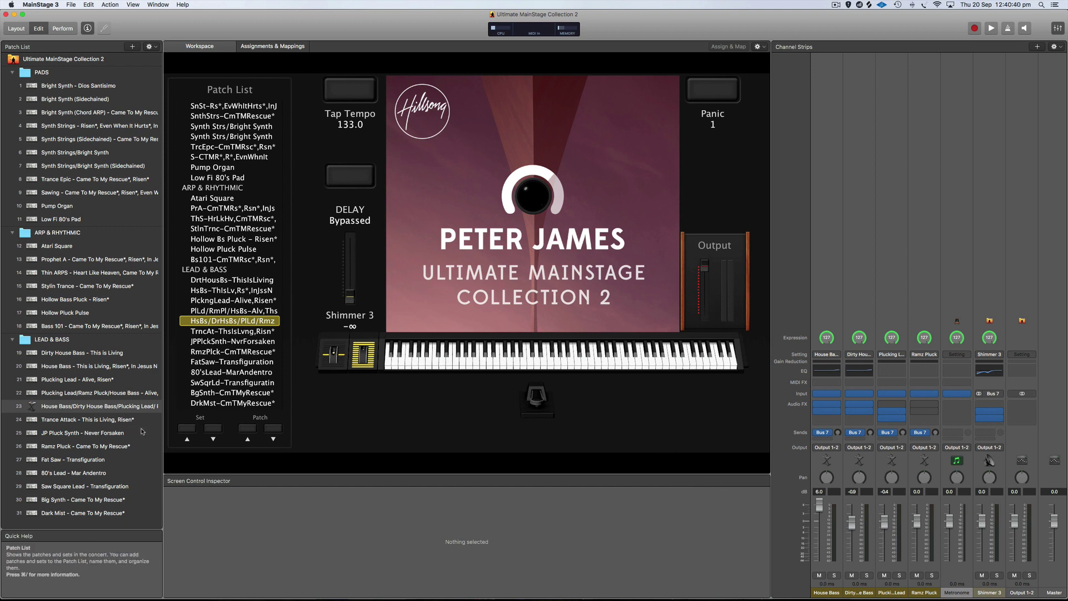
pyautogui.click(128, 409)
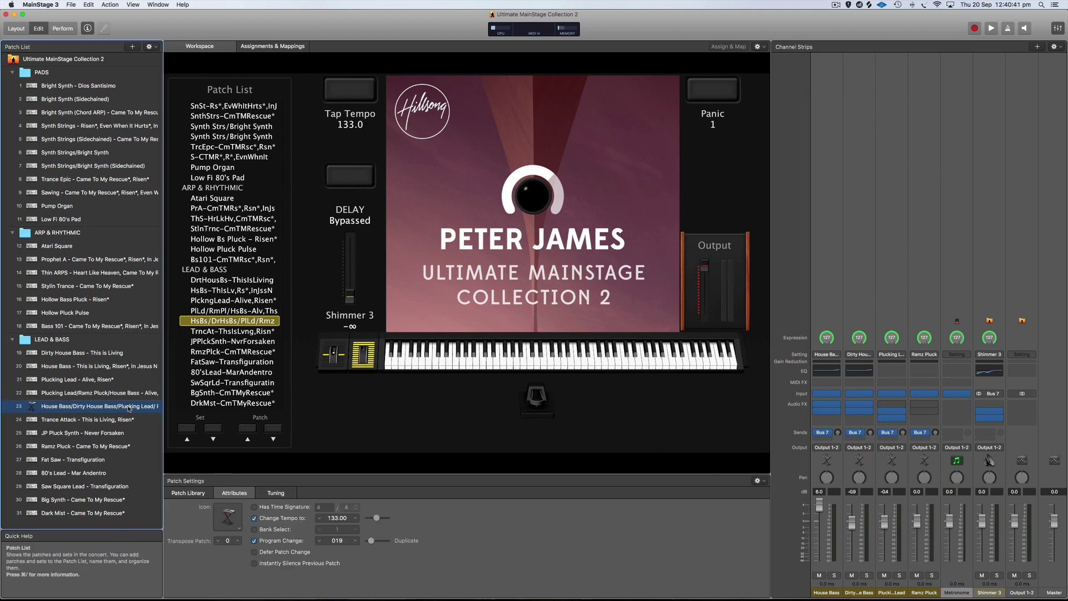
pyautogui.click(98, 277)
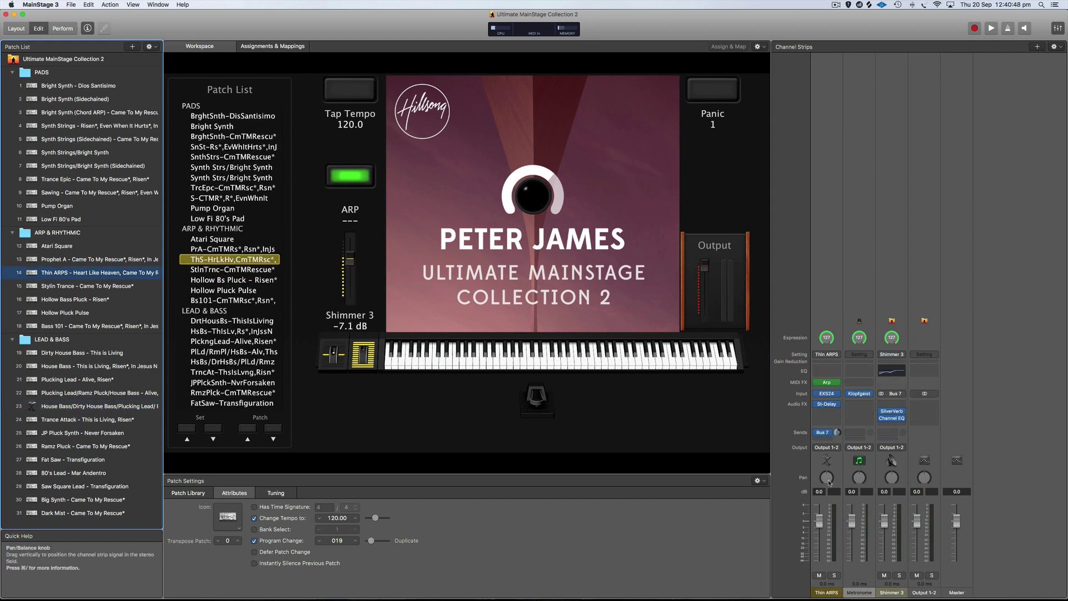
pyautogui.click(74, 407)
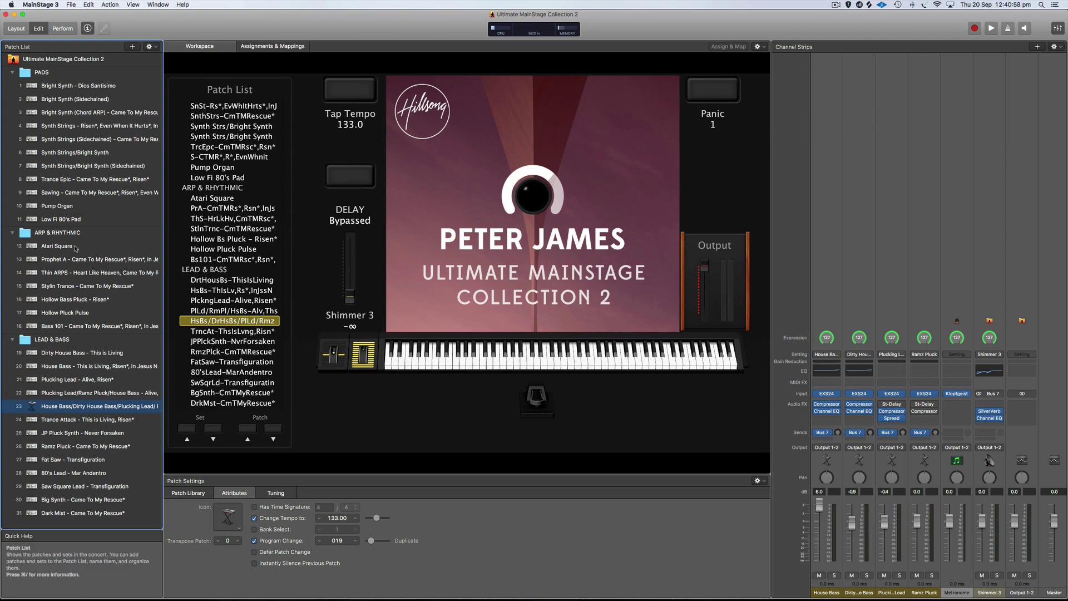
pyautogui.click(81, 273)
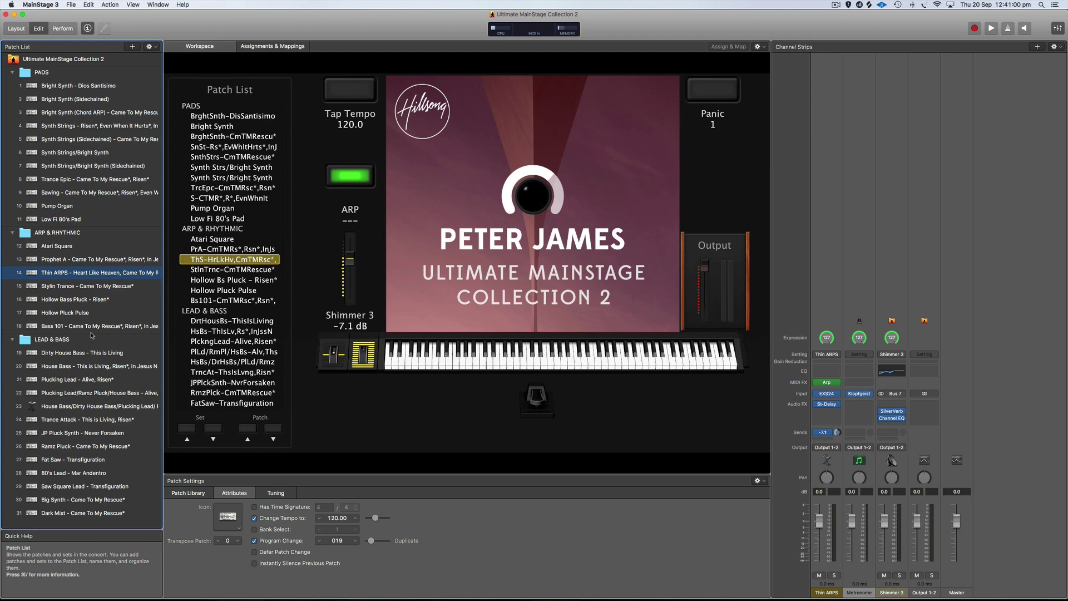
pyautogui.click(90, 406)
pyautogui.click(93, 273)
pyautogui.click(829, 305)
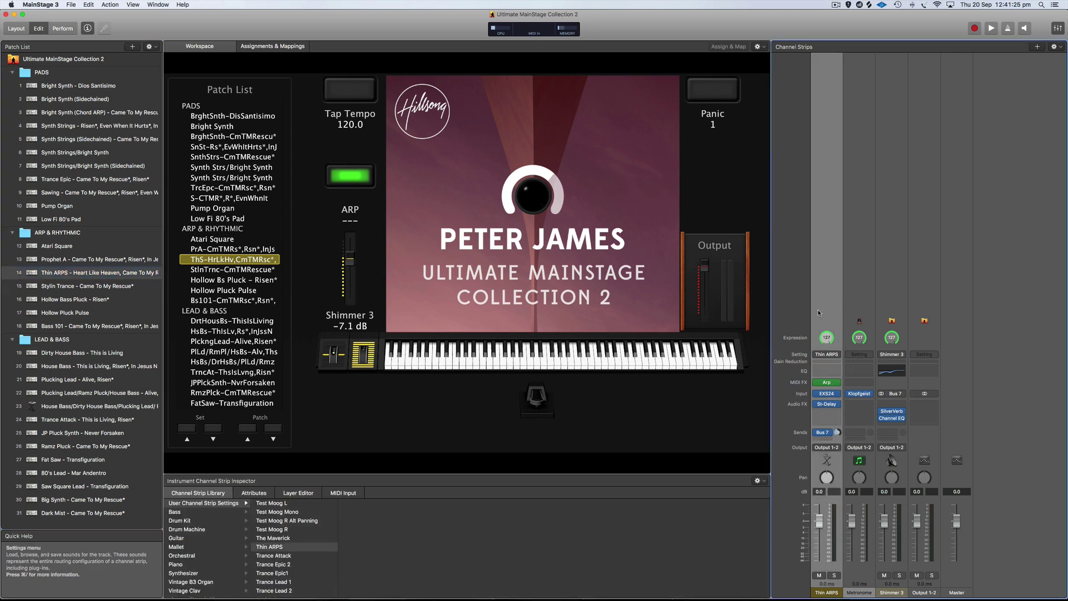
# - Save the Thin ARPS strip as a new channel strip setting with '*****' added before its name
pyautogui.click(833, 355)
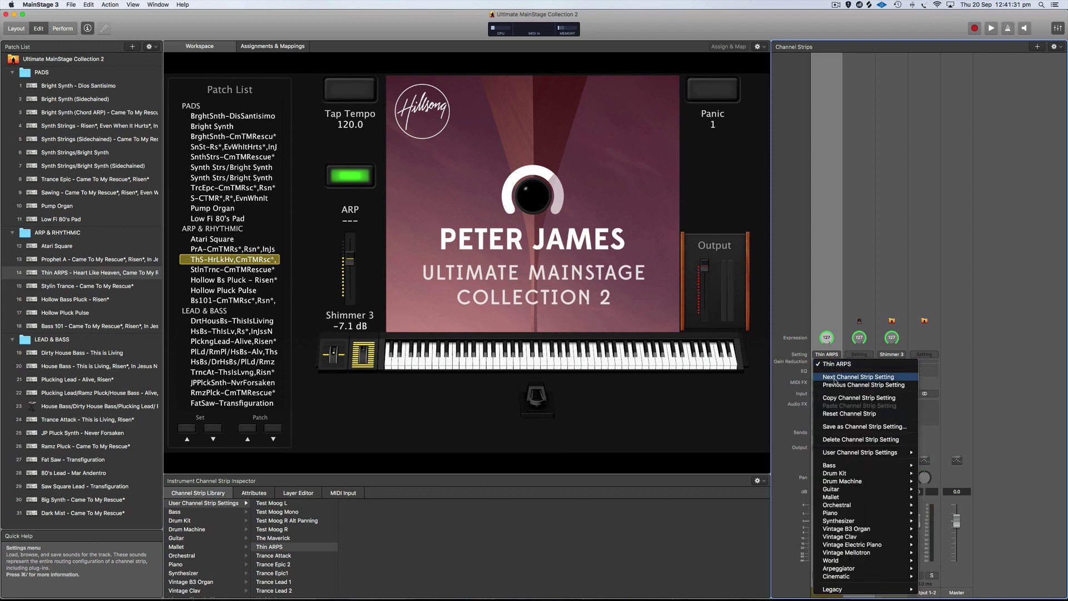
pyautogui.click(846, 426)
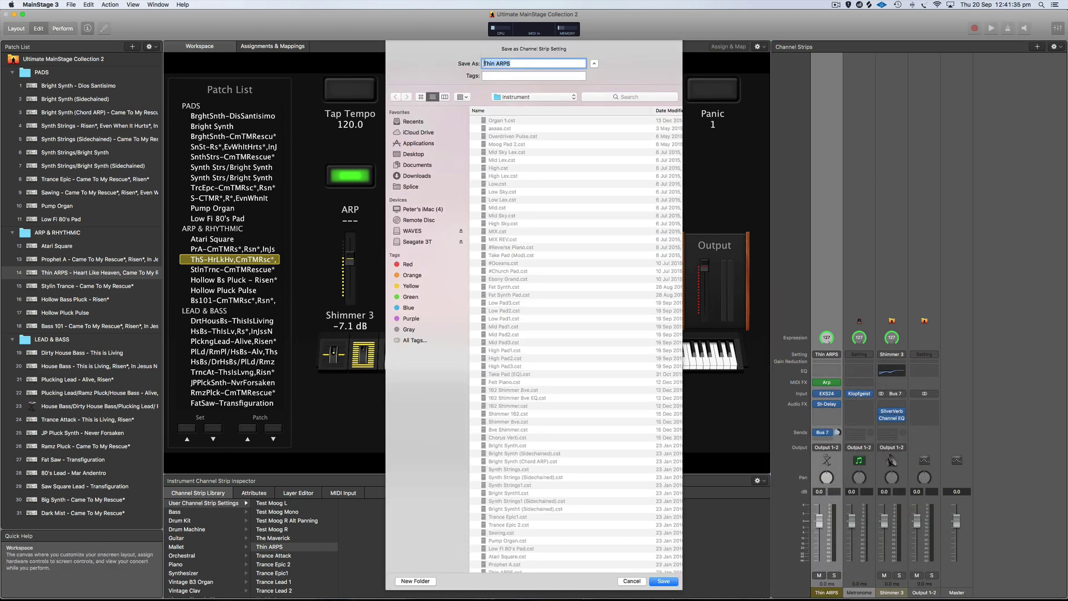
pyautogui.click(491, 63)
pyautogui.write('*****')
pyautogui.click(667, 582)
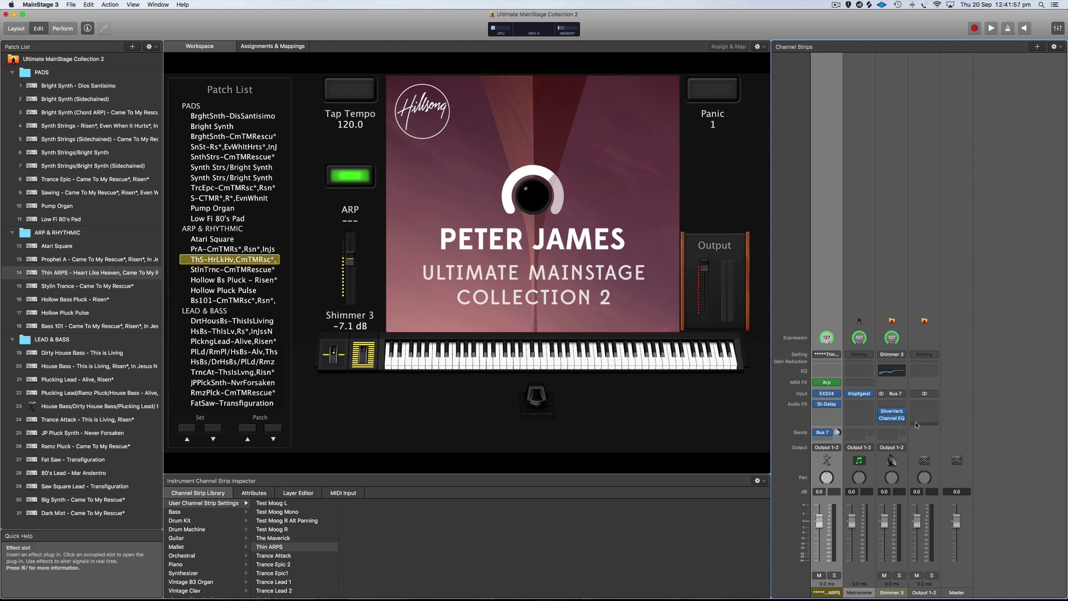
pyautogui.doubleClick(828, 433)
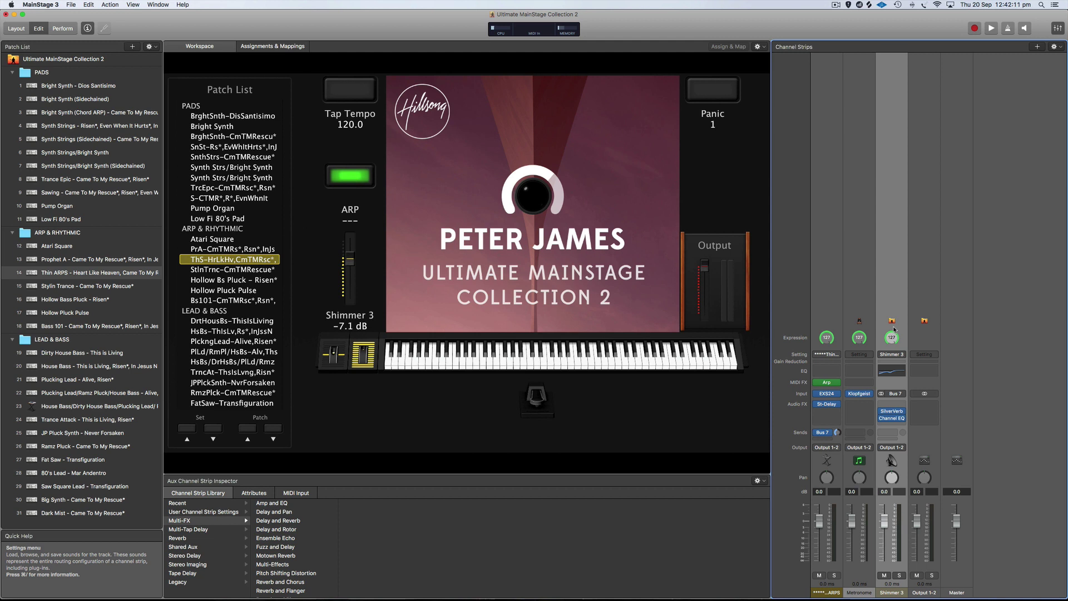
pyautogui.click(900, 356)
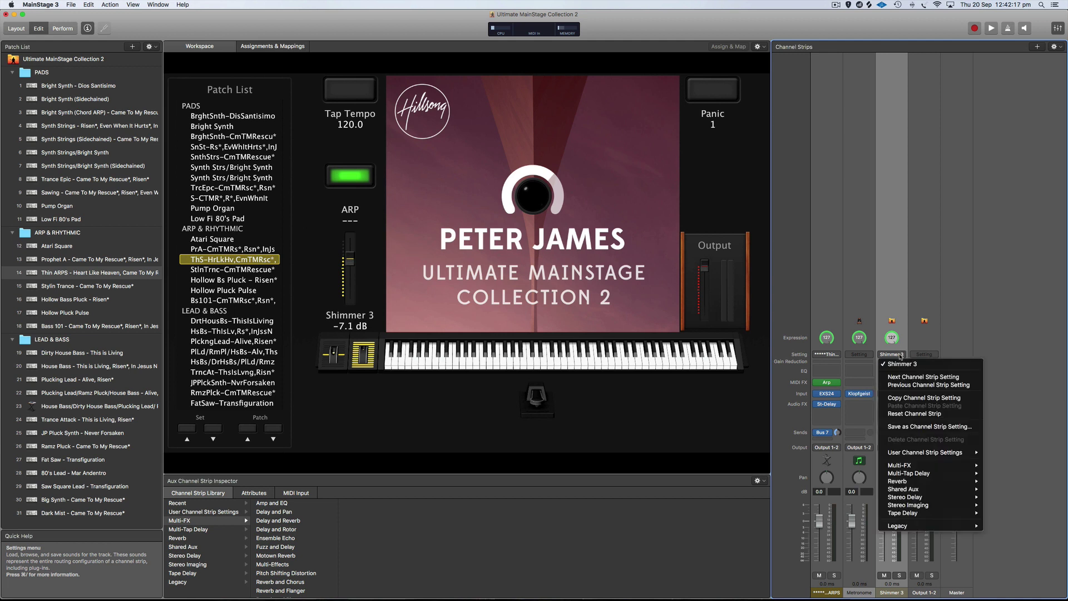
pyautogui.click(913, 428)
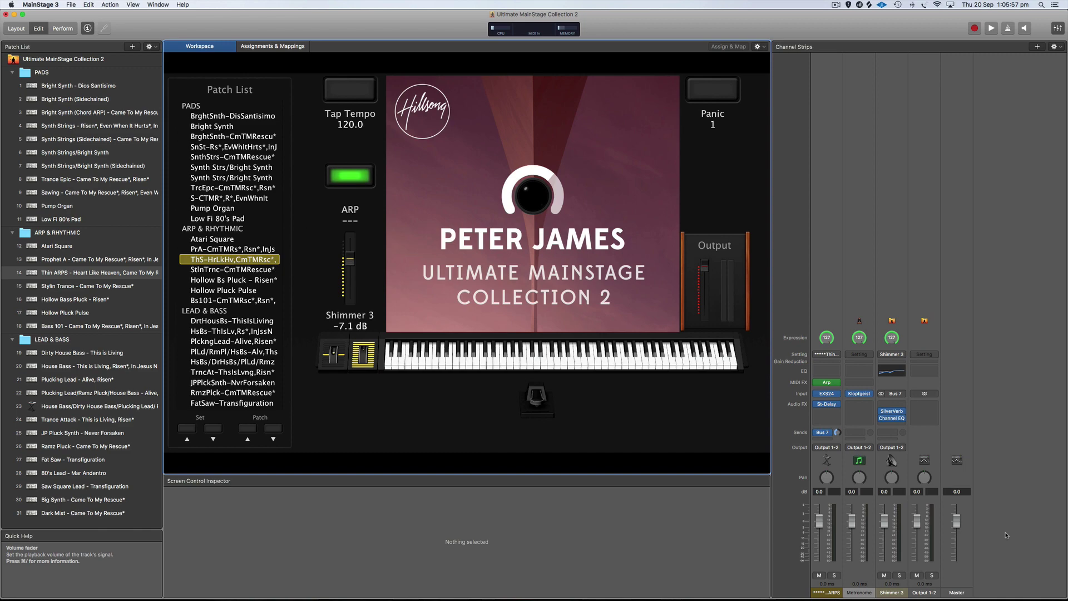
# - Glance at the YouTube channel, return to Ultimate MainStage Collection 2, and open the Sampler Instruments folder in Finder
pyautogui.hotkey('ctrl', 'Up')
pyautogui.click(721, 214)
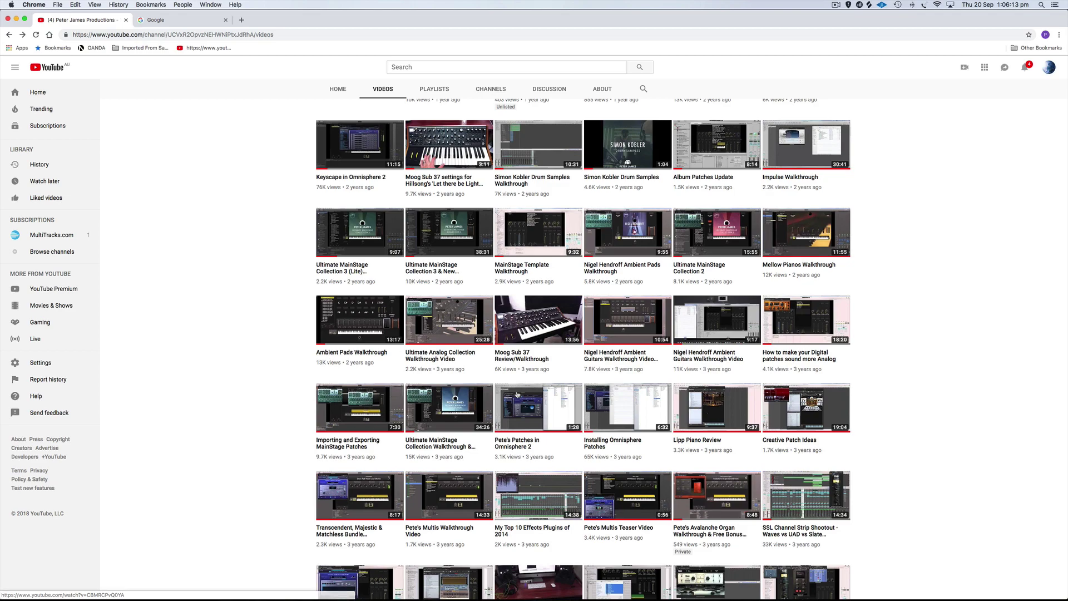
pyautogui.hotkey('ctrl', 'Up')
pyautogui.click(749, 397)
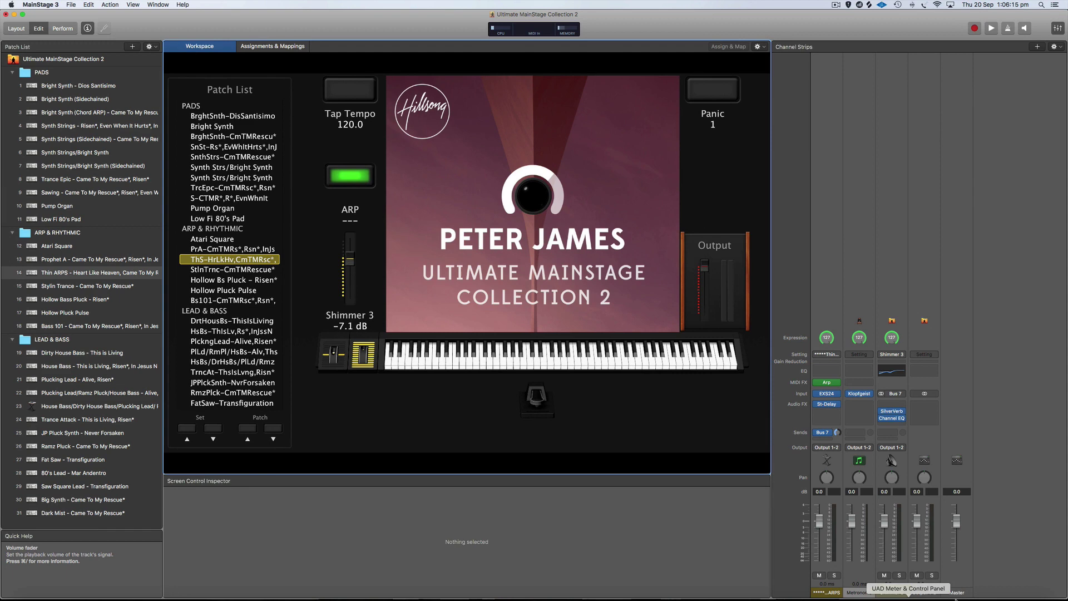
pyautogui.click(1002, 583)
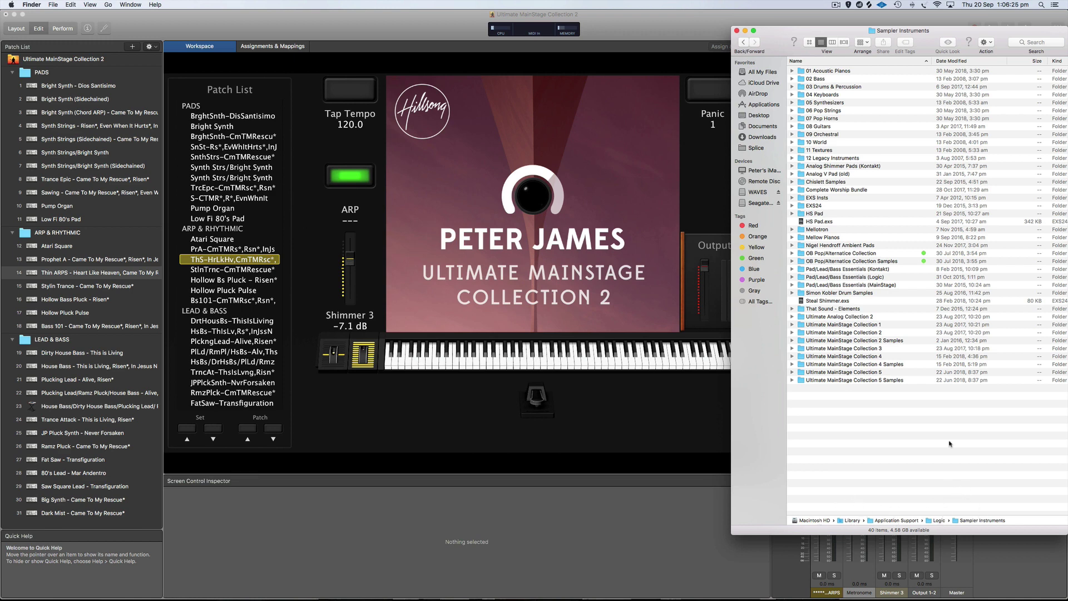
pyautogui.click(792, 340)
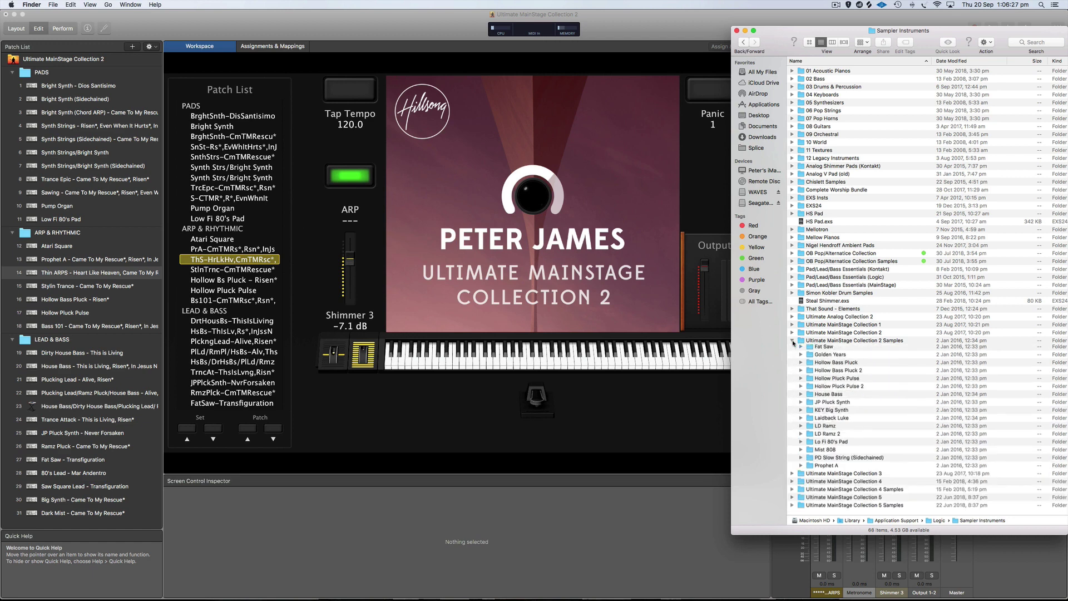
pyautogui.click(791, 340)
pyautogui.click(792, 332)
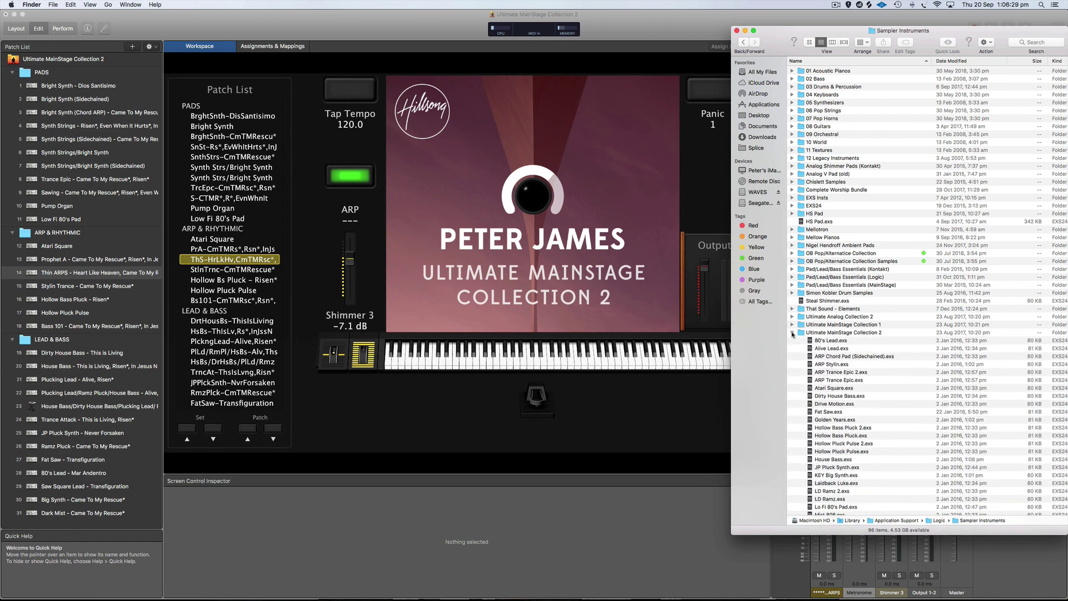
pyautogui.click(792, 332)
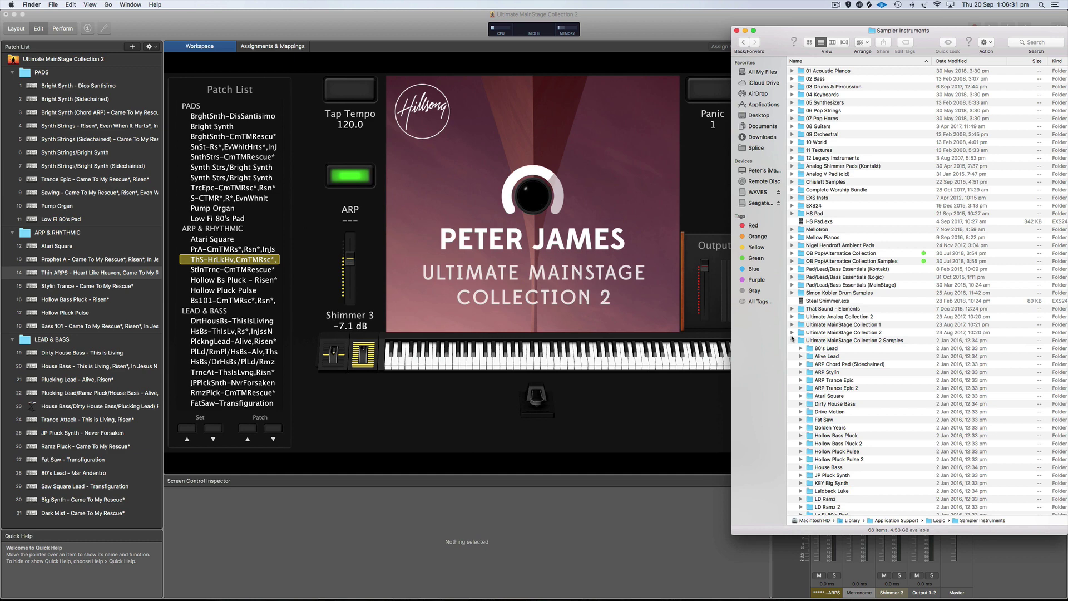
pyautogui.click(791, 340)
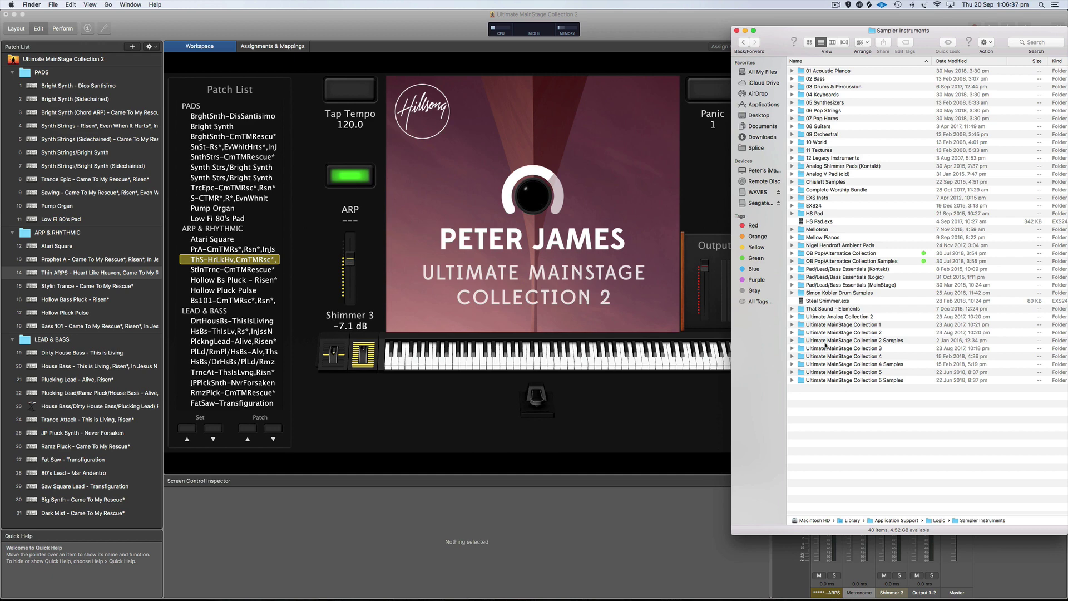
pyautogui.click(792, 333)
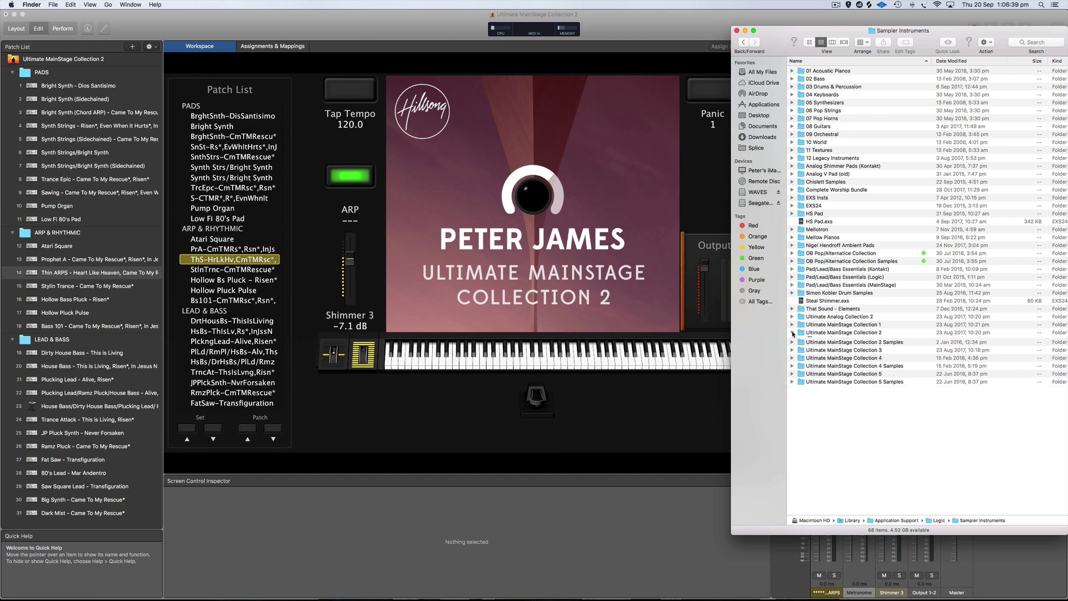
pyautogui.click(792, 333)
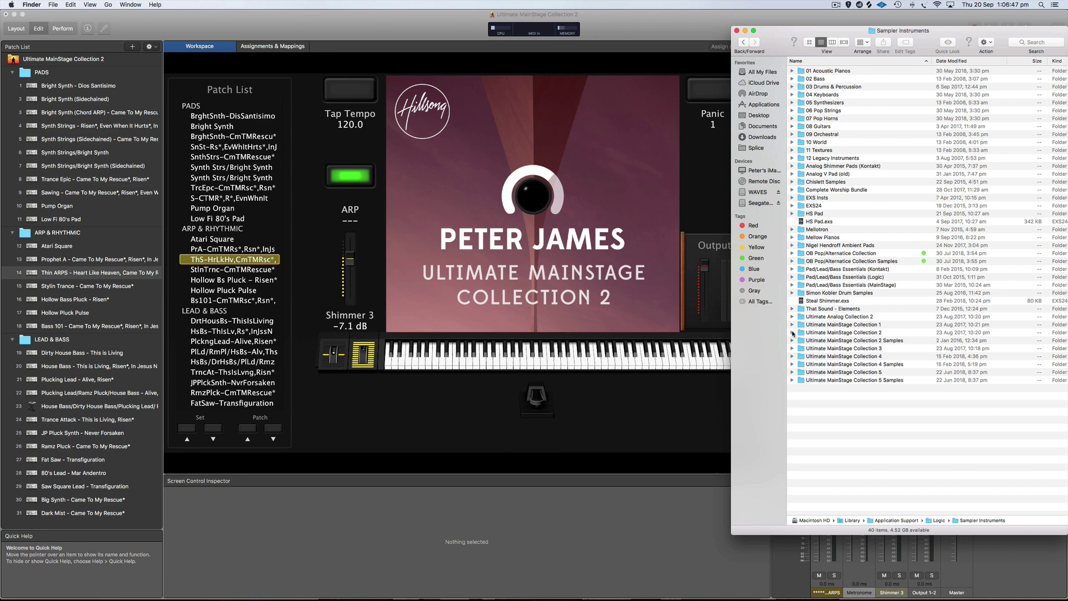
# - Switch to the Complete Worship Bundle Plus concert and load patch 7, Y&F Multi 1, under PIANO
pyautogui.click(668, 479)
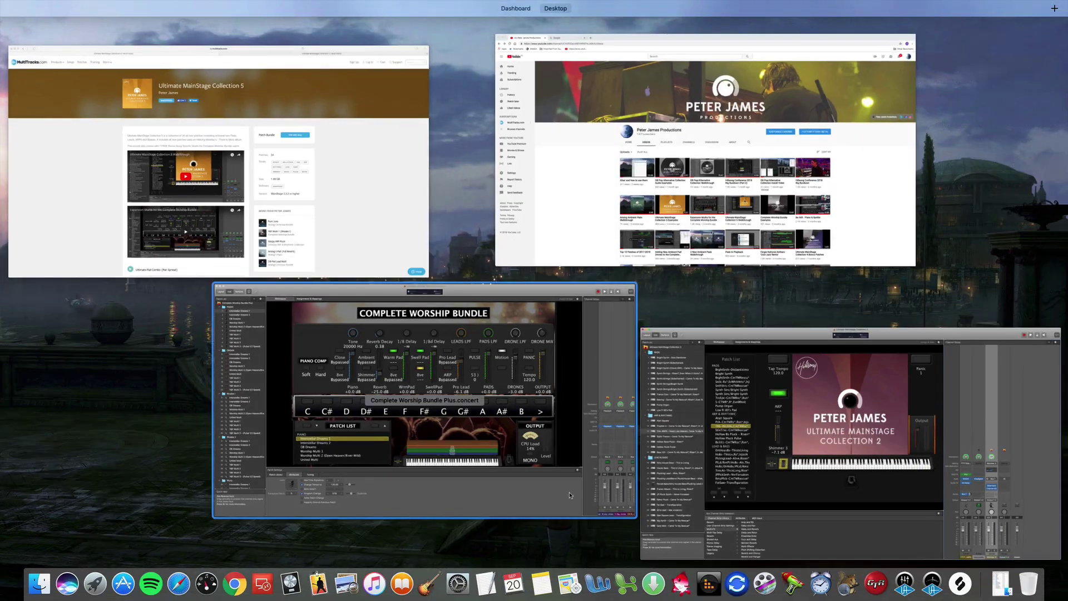
pyautogui.click(549, 491)
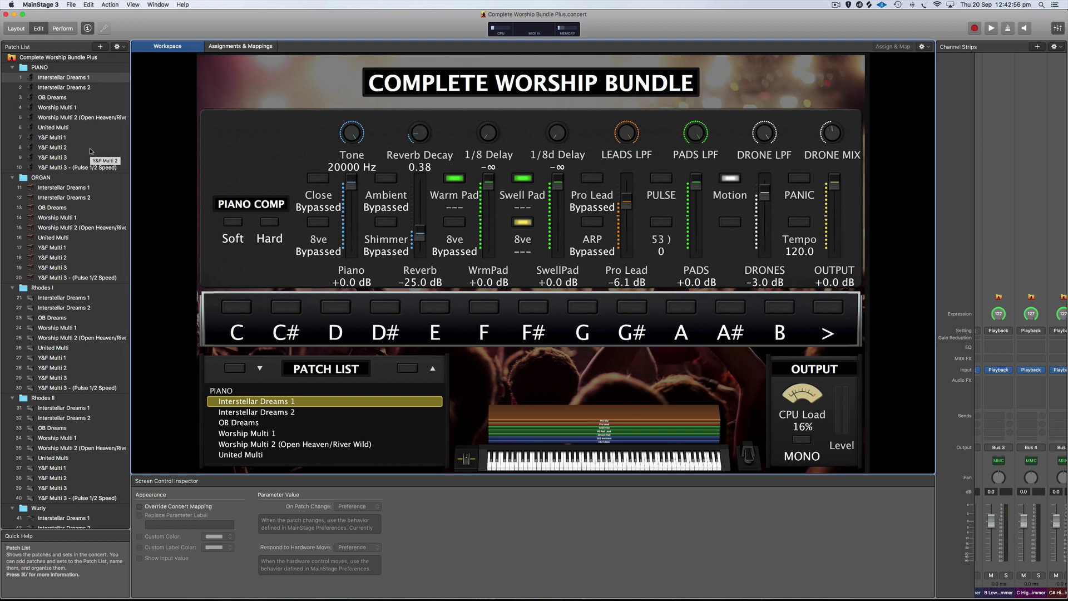
pyautogui.click(53, 139)
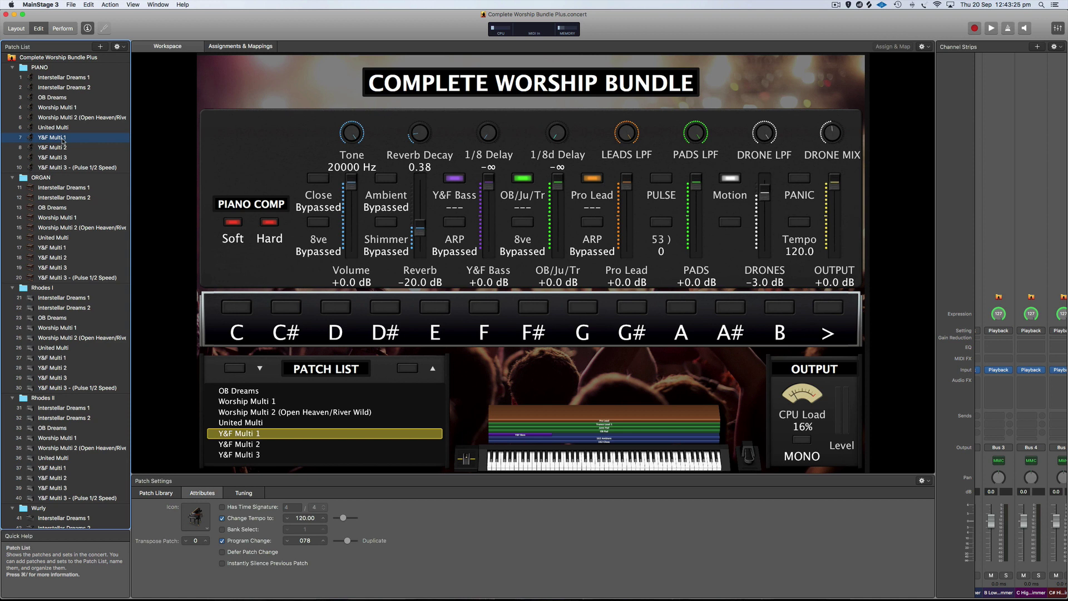
# - Duplicate the Y&F Multi 1 patch with Cmd+D and rename the copy 'Y&F Multi 1 Edited'
pyautogui.click(66, 147)
pyautogui.click(66, 138)
pyautogui.press('super+d')
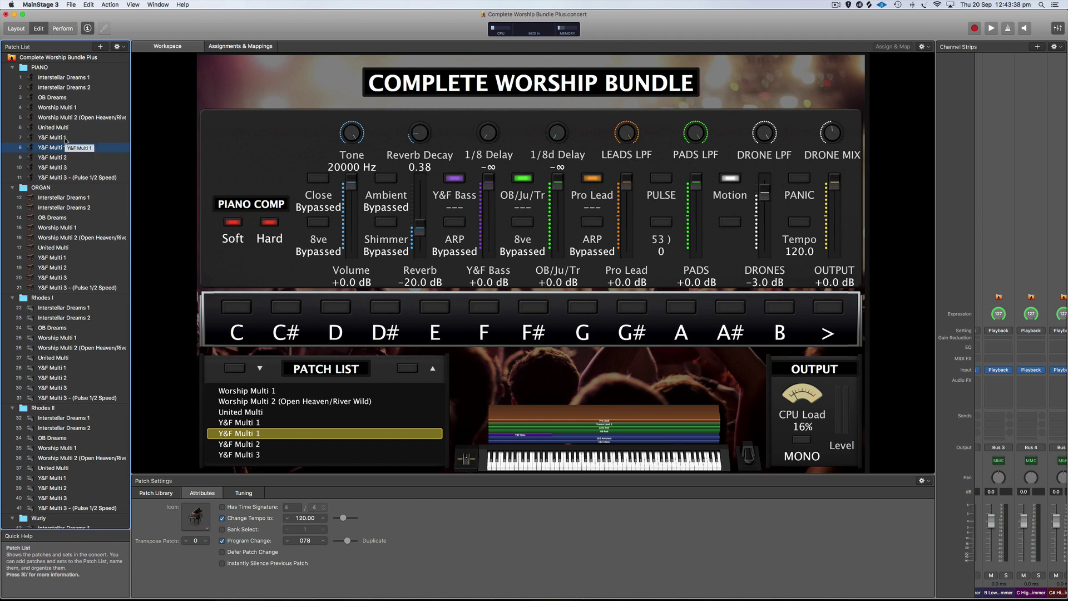
pyautogui.click(89, 5)
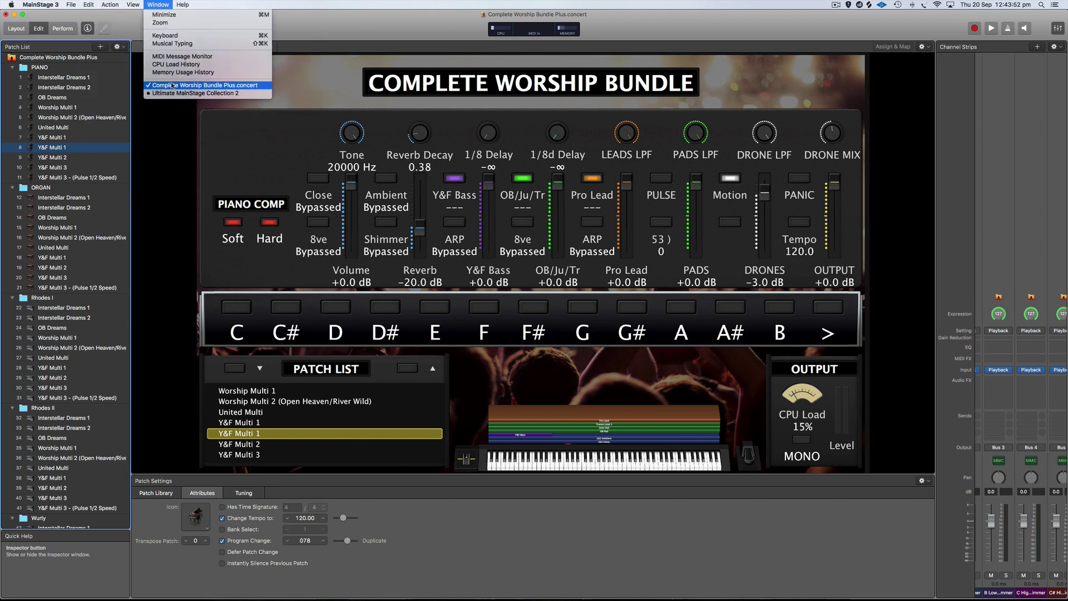
pyautogui.click(160, 175)
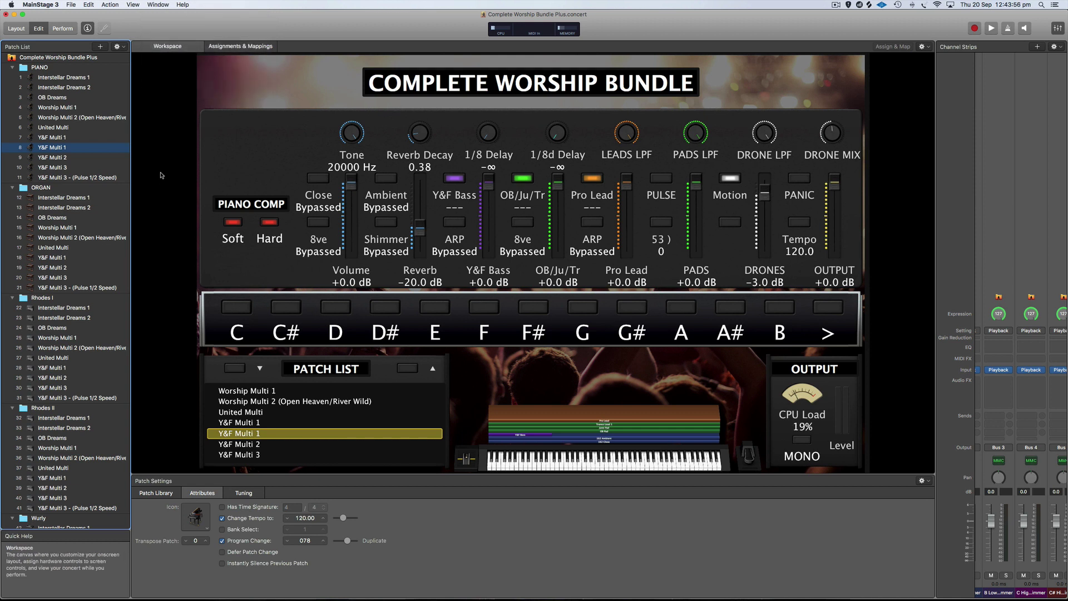
pyautogui.click(71, 148)
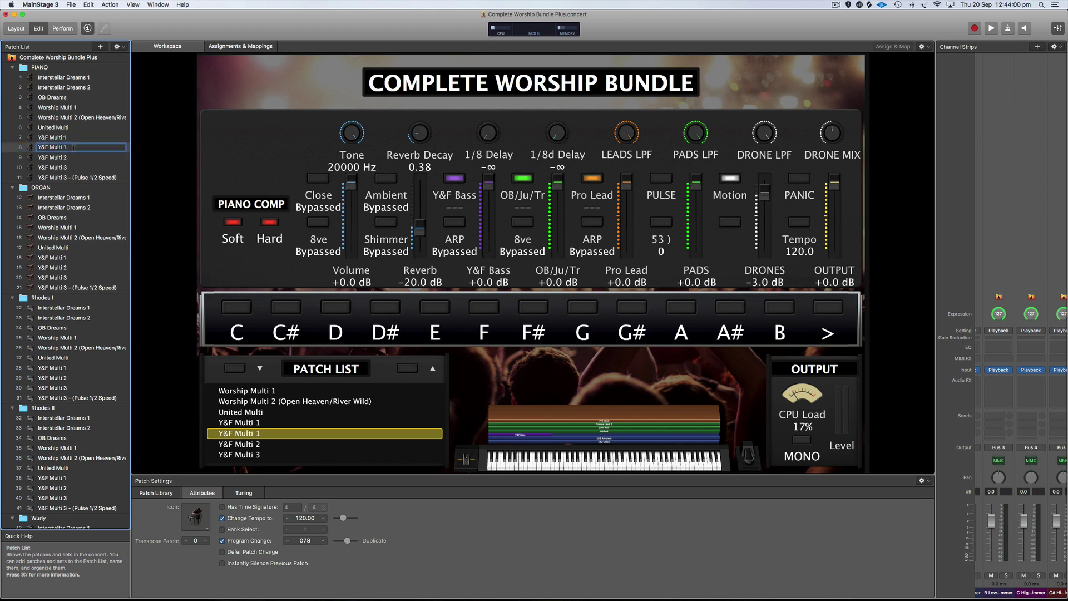
pyautogui.write('Edited')
pyautogui.press('Return')
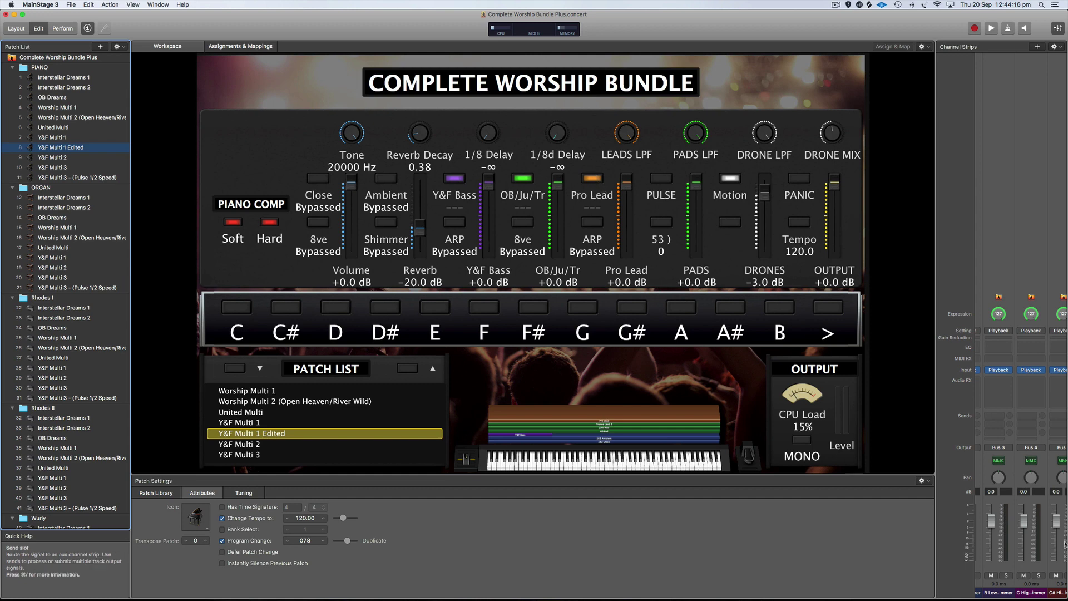
# - Widen the channel strips area, scroll across the strips, and select the Pro Lead channel strip
pyautogui.moveTo(935, 467); pyautogui.dragTo(827, 467)
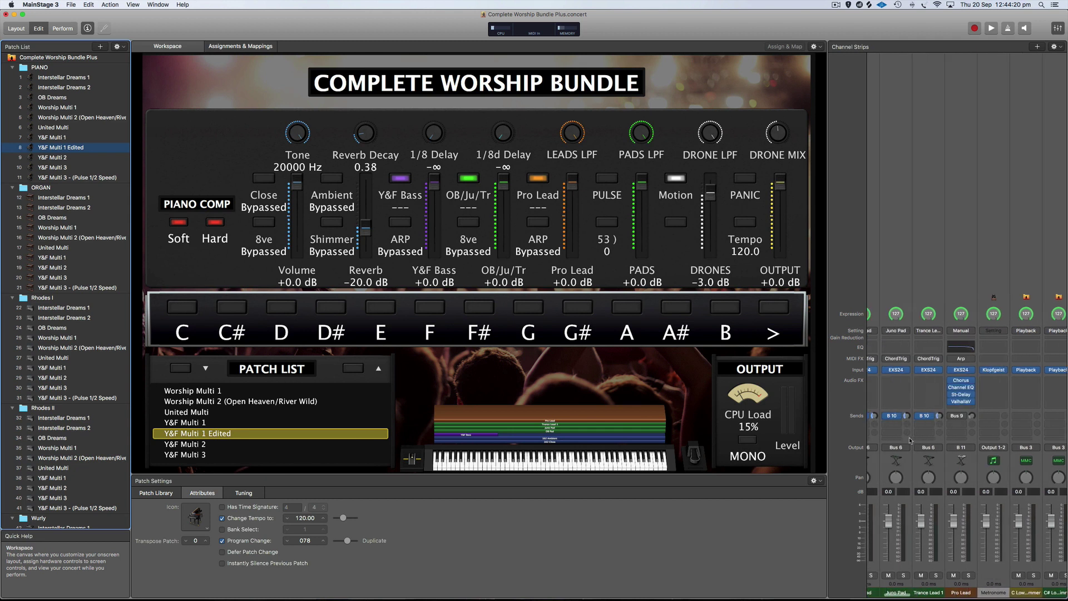
pyautogui.hscroll(-5, 910, 440)
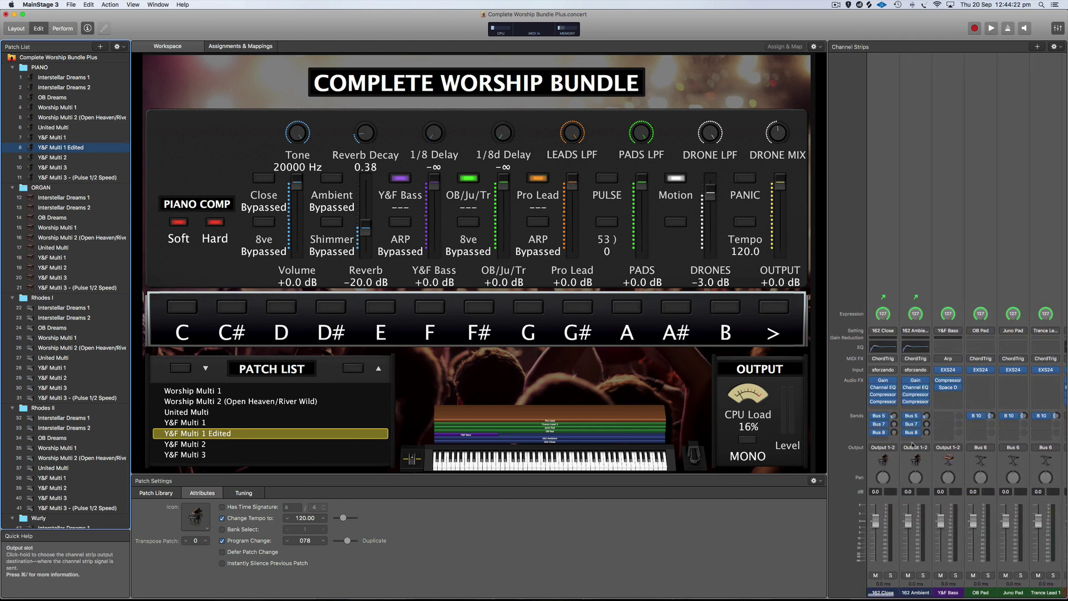
pyautogui.hscroll(4, 910, 445)
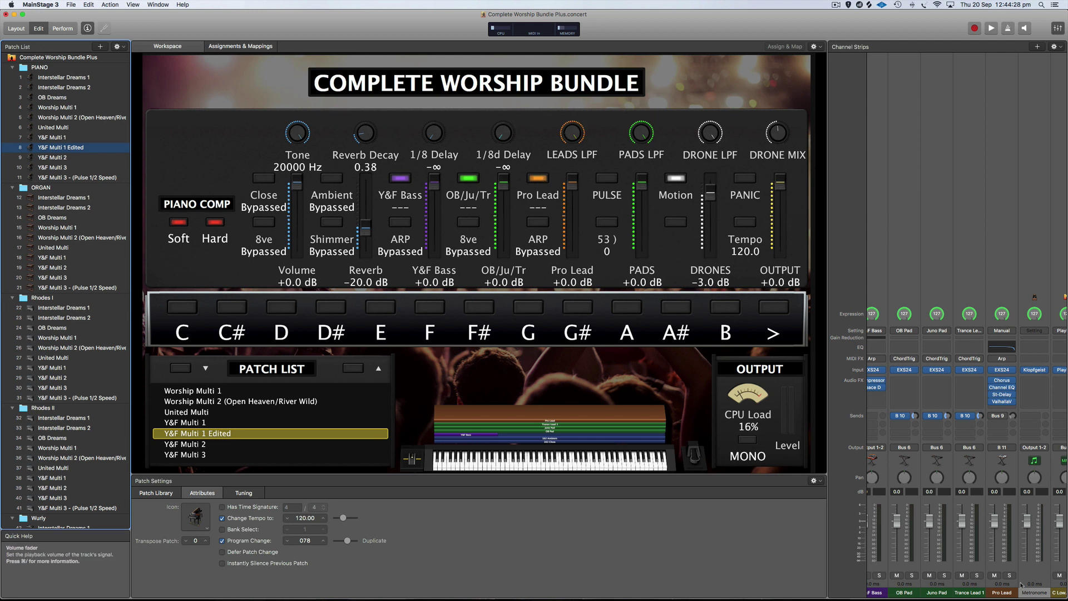
pyautogui.click(1013, 464)
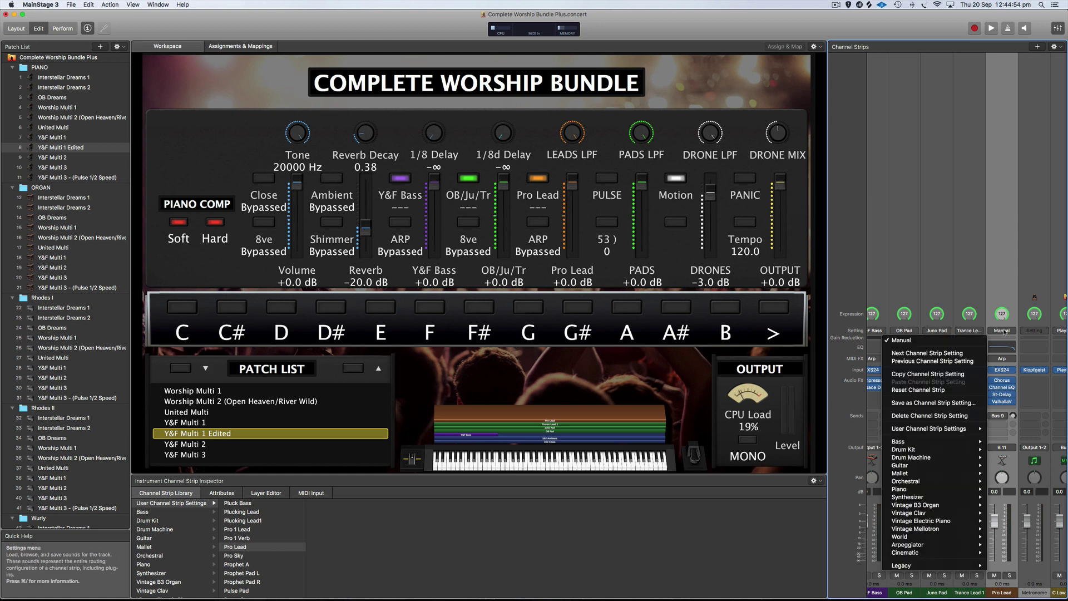
# - Duplicate the channel strip and load the '*****Thin ARPS' user channel strip setting onto the copy
pyautogui.moveTo(939, 429)
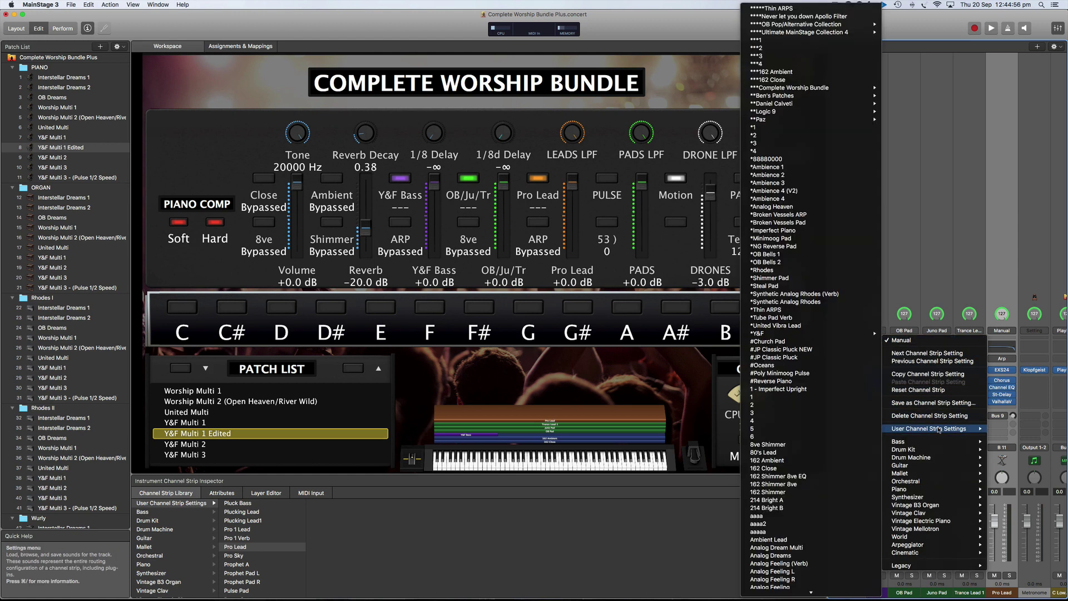
pyautogui.click(571, 561)
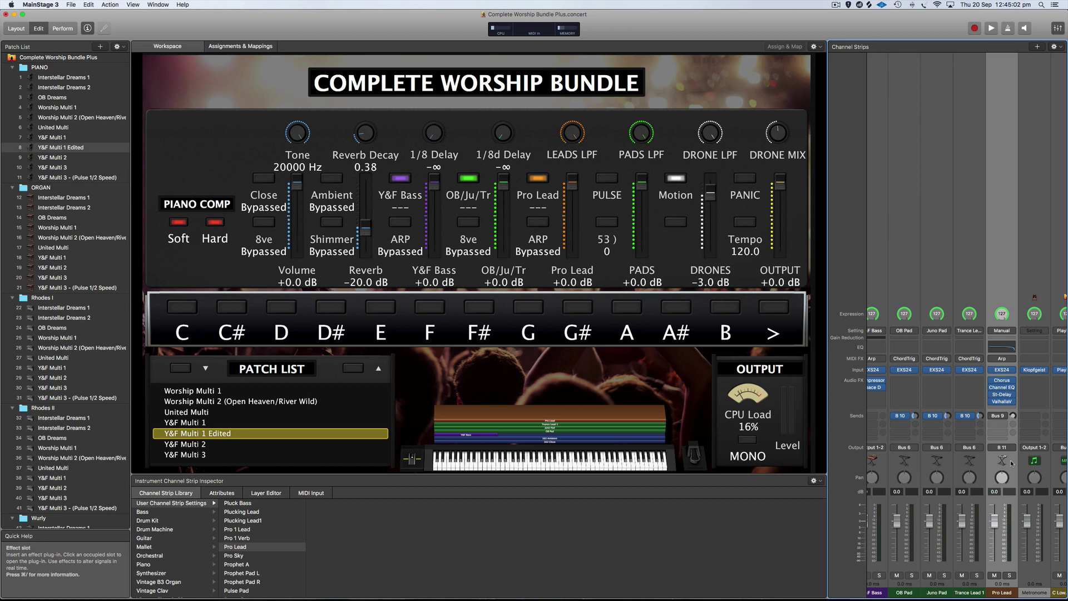
pyautogui.press('super+d')
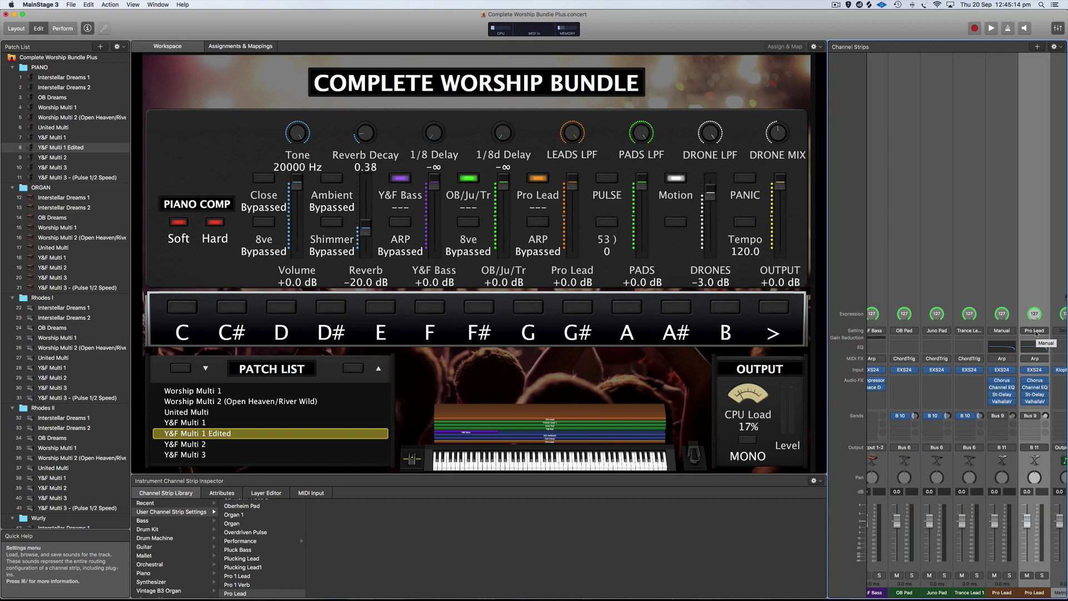
pyautogui.click(1034, 331)
pyautogui.moveTo(968, 428)
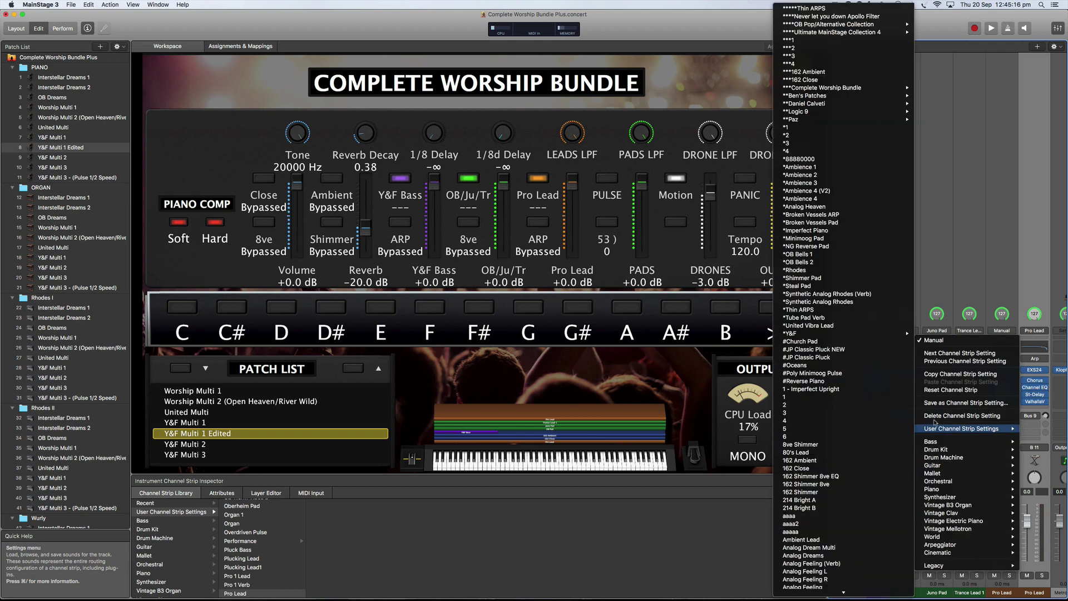
pyautogui.click(794, 7)
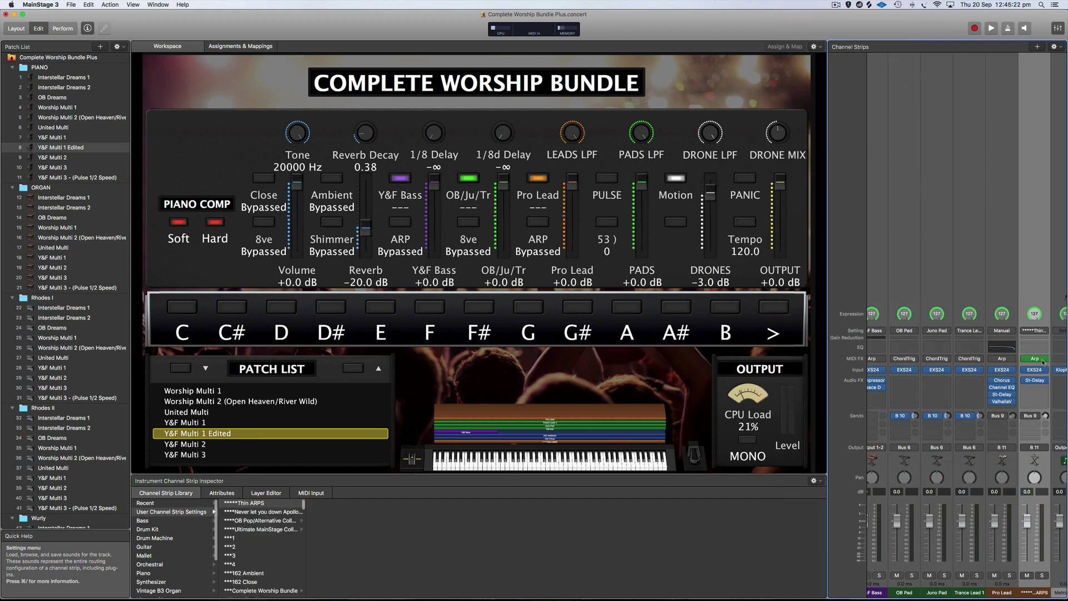
pyautogui.moveTo(1035, 362)
# - Turn off the Filter in the Thin ARPS strip's EXS24 sampler, then close the sampler window
pyautogui.click(1034, 370)
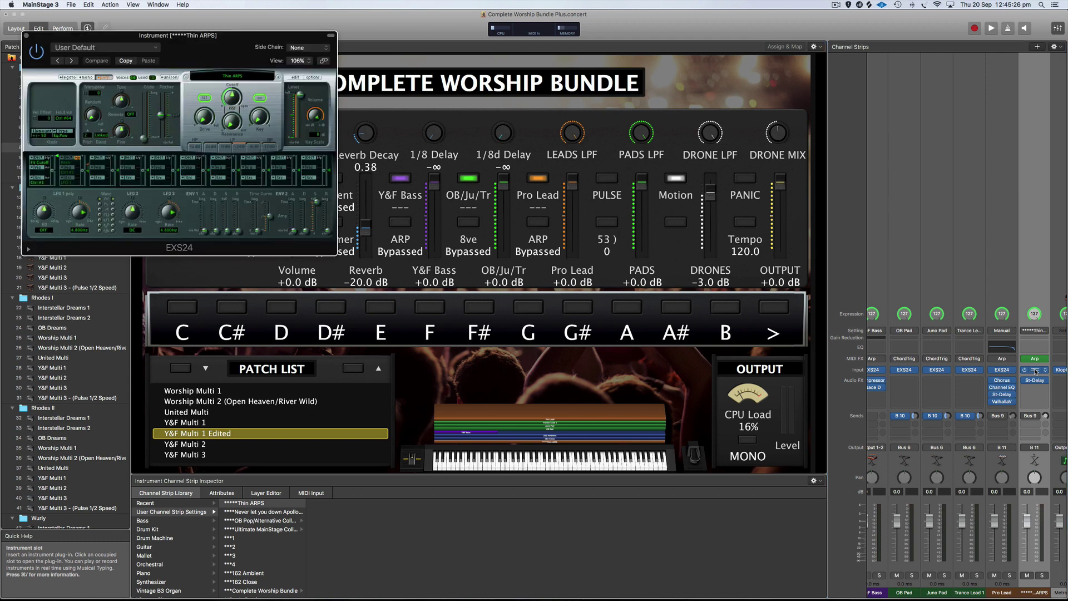
pyautogui.moveTo(256, 36); pyautogui.dragTo(538, 120)
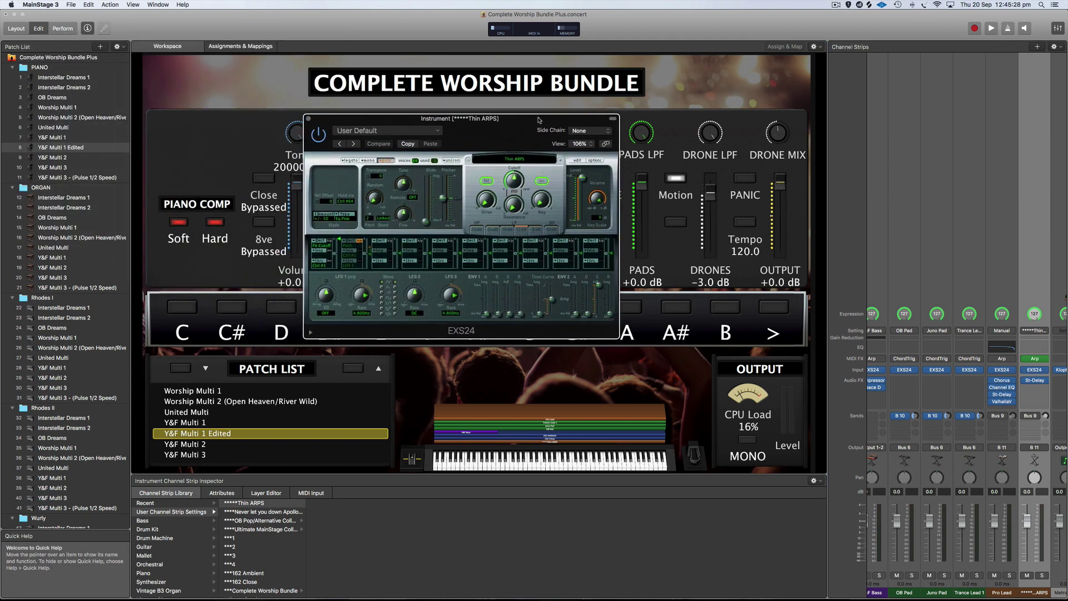
pyautogui.click(538, 181)
pyautogui.click(308, 119)
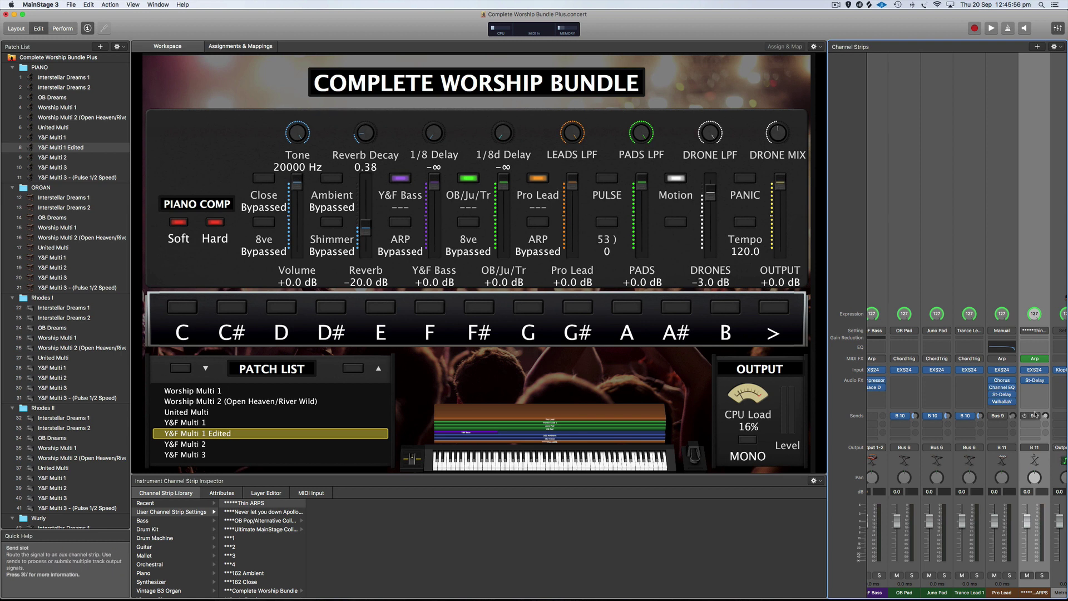
# - Add a mapping so the Pro Lead fader also controls the Thin ARPS strip's volume
pyautogui.click(572, 183)
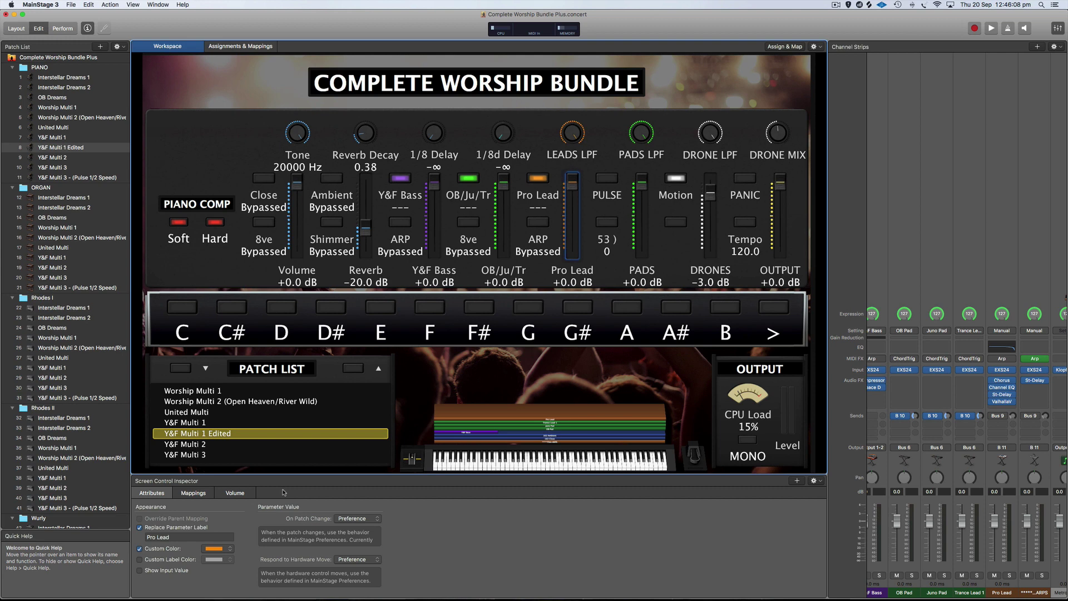
pyautogui.click(242, 493)
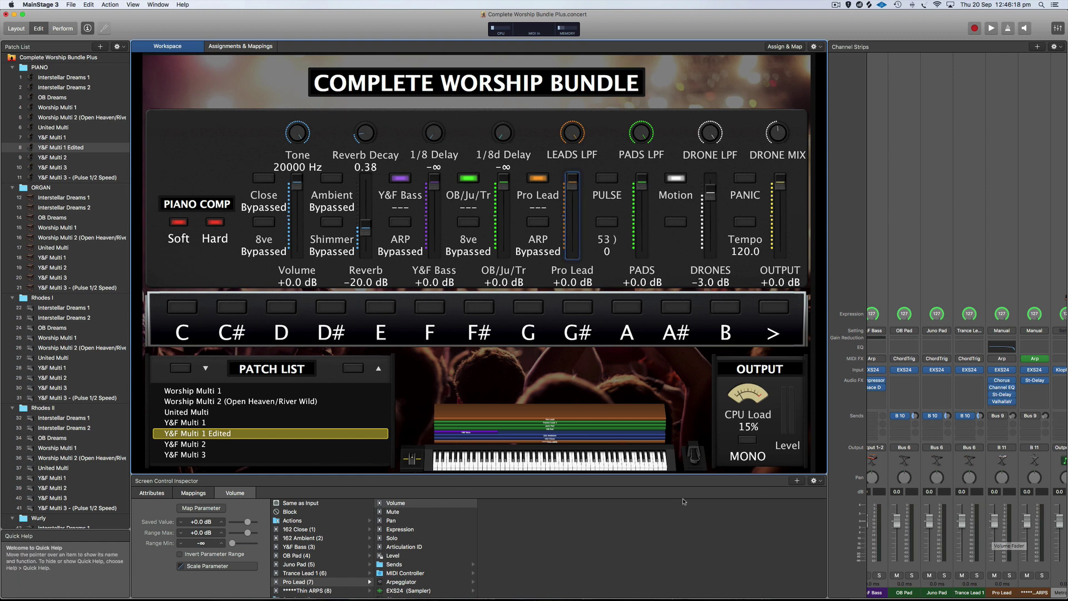
pyautogui.click(726, 466)
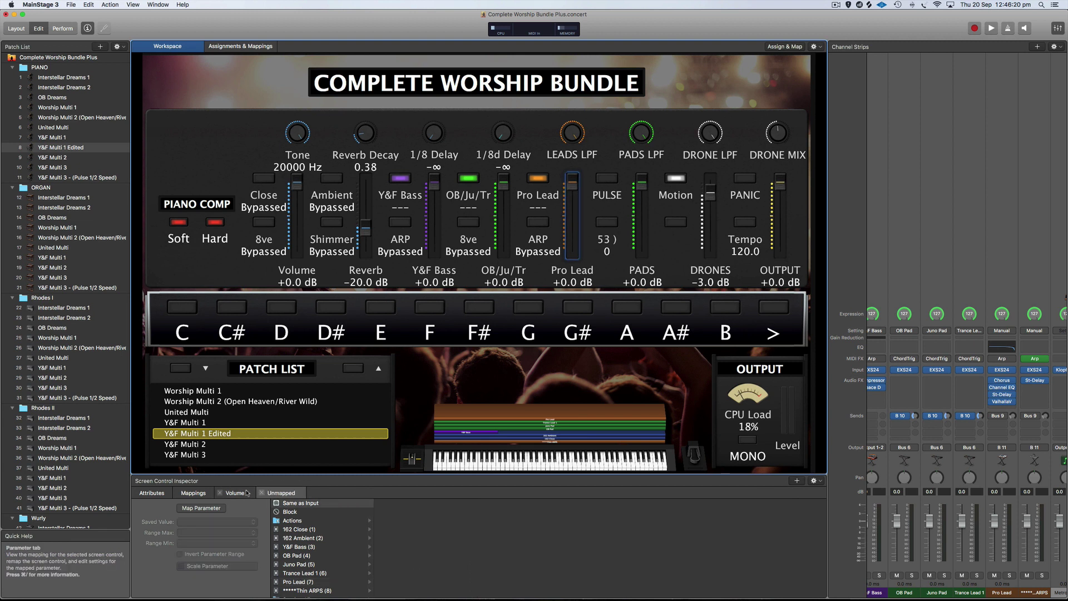
pyautogui.click(203, 508)
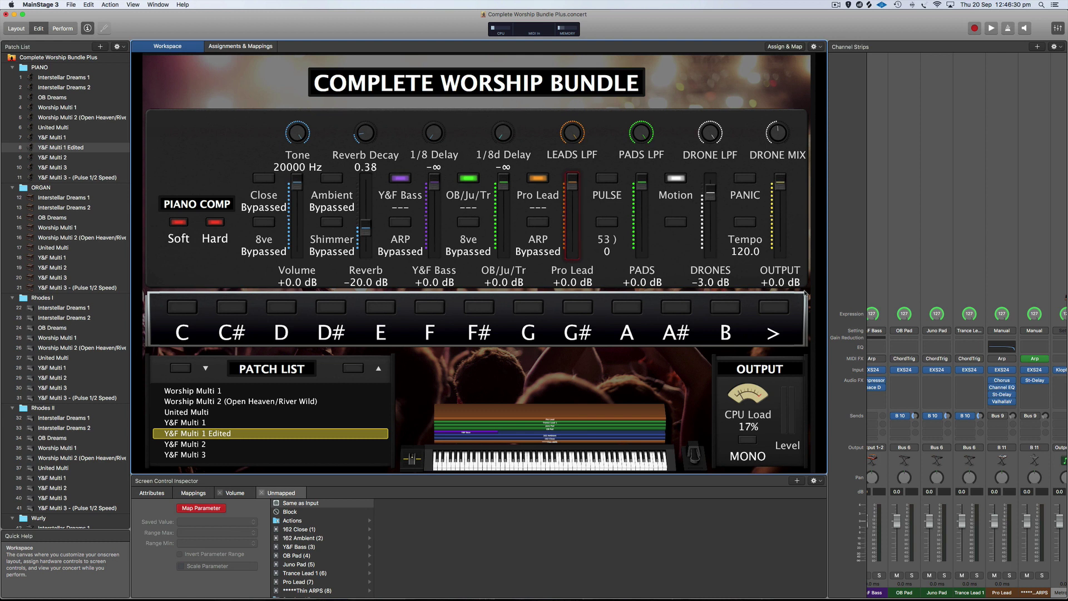
pyautogui.click(1027, 522)
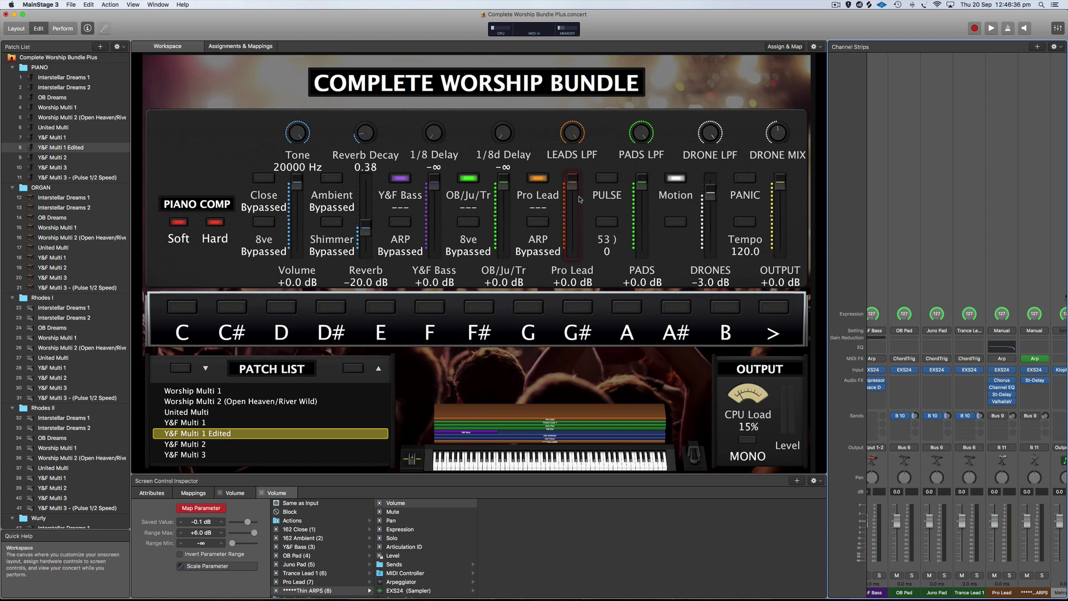
pyautogui.click(207, 508)
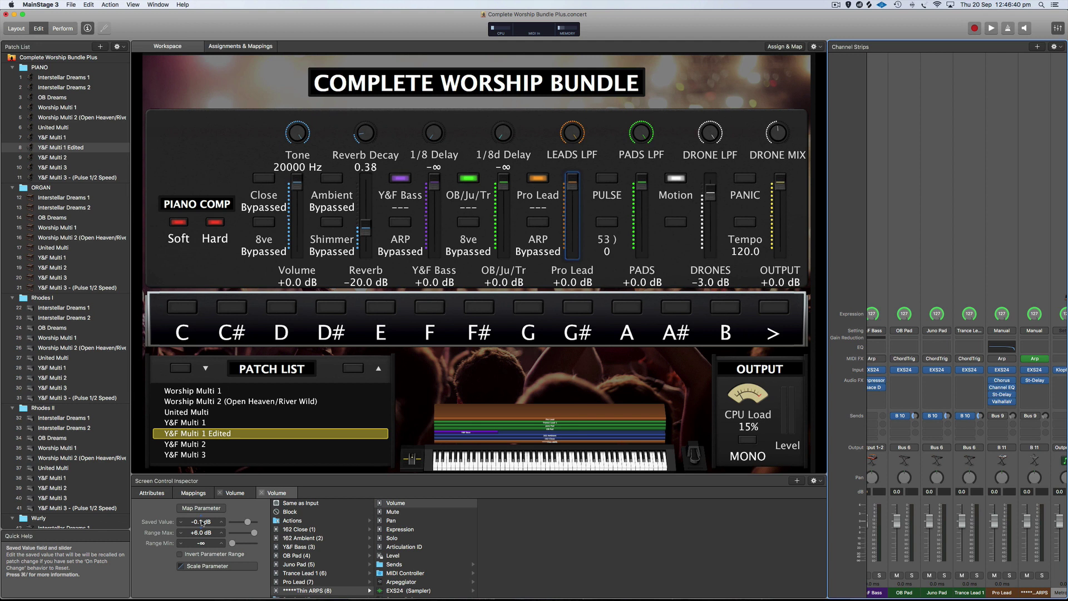
# - Set the new volume mapping's Saved Value and Range Max to 0 dB
pyautogui.click(202, 523)
pyautogui.write('0')
pyautogui.press('Return')
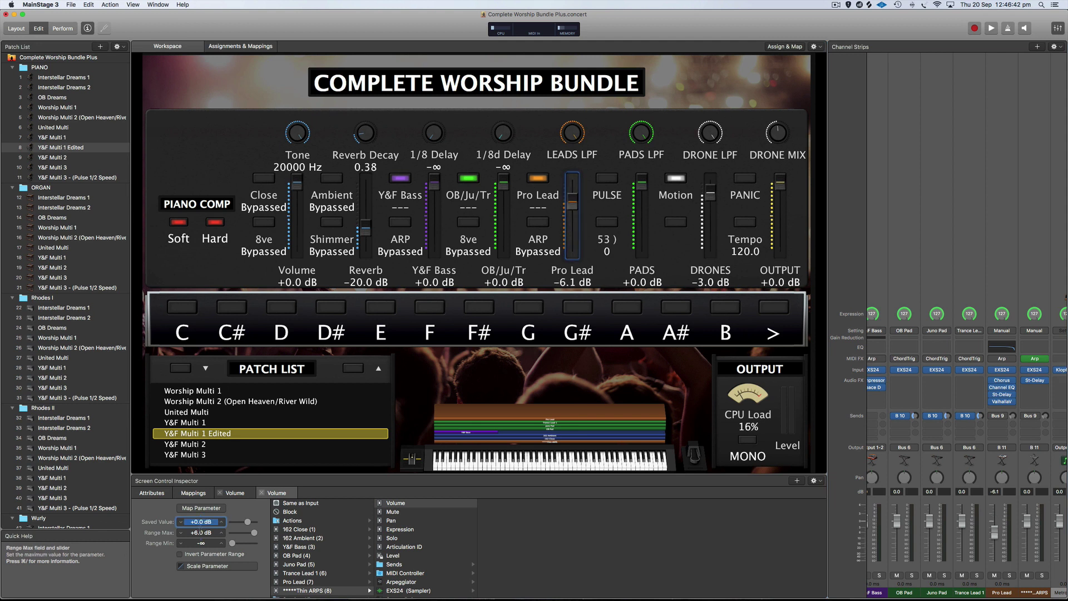
pyautogui.click(202, 532)
pyautogui.write('0')
pyautogui.press('Return')
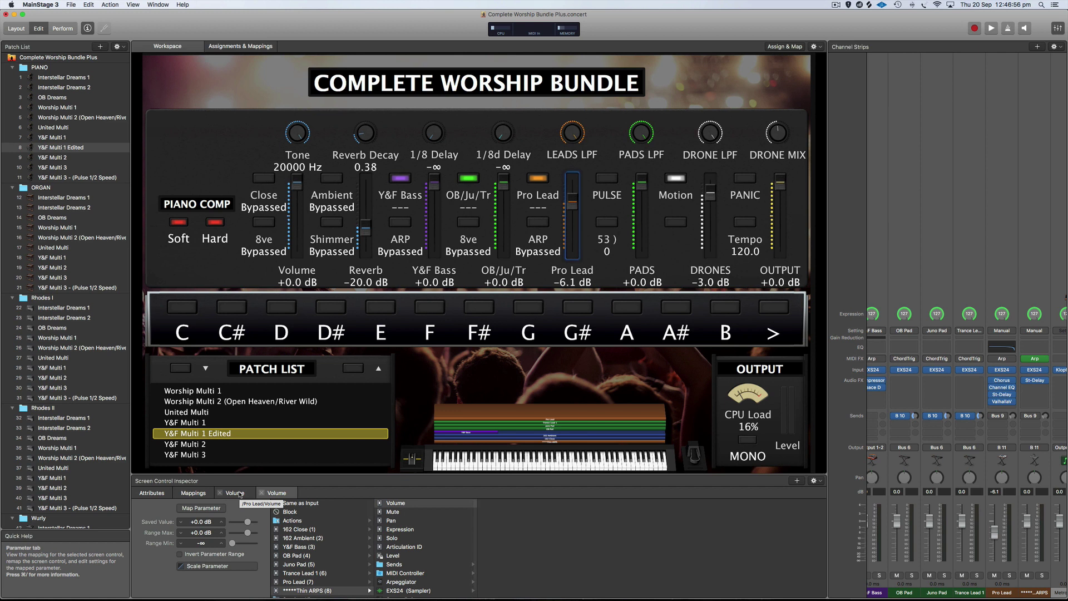
# - Raise the Pro Lead fader to +0.0 dB
pyautogui.click(568, 209)
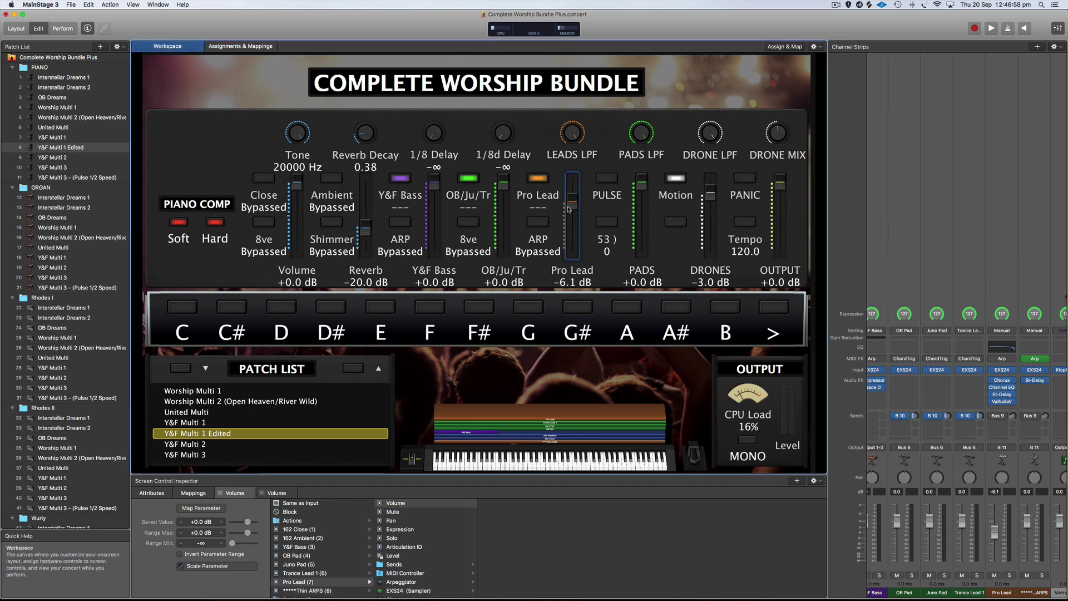
pyautogui.moveTo(568, 209); pyautogui.dragTo(572, 192)
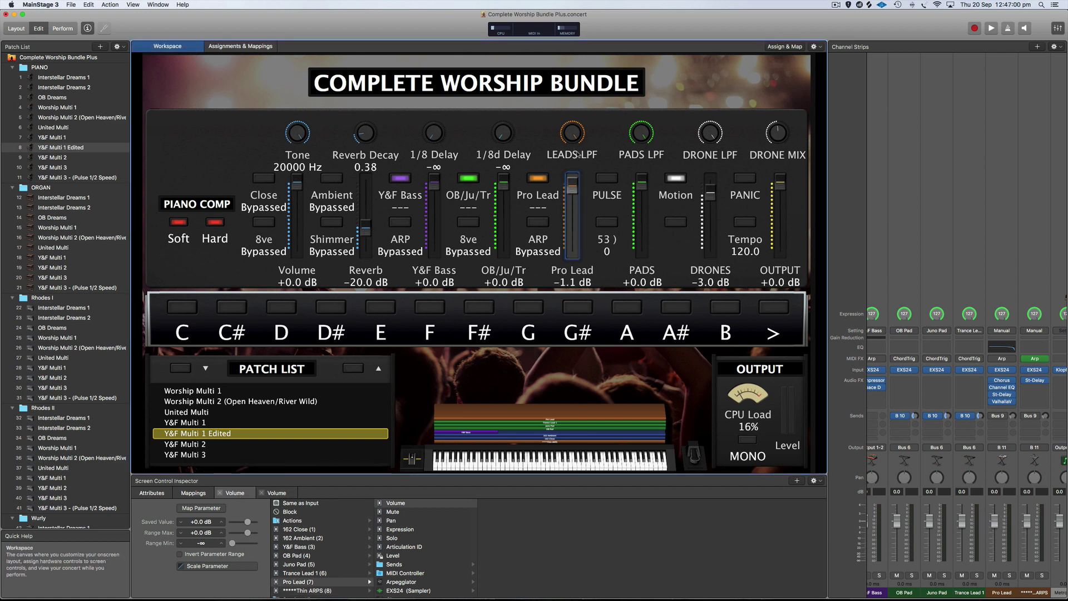
pyautogui.moveTo(578, 155); pyautogui.dragTo(577, 123)
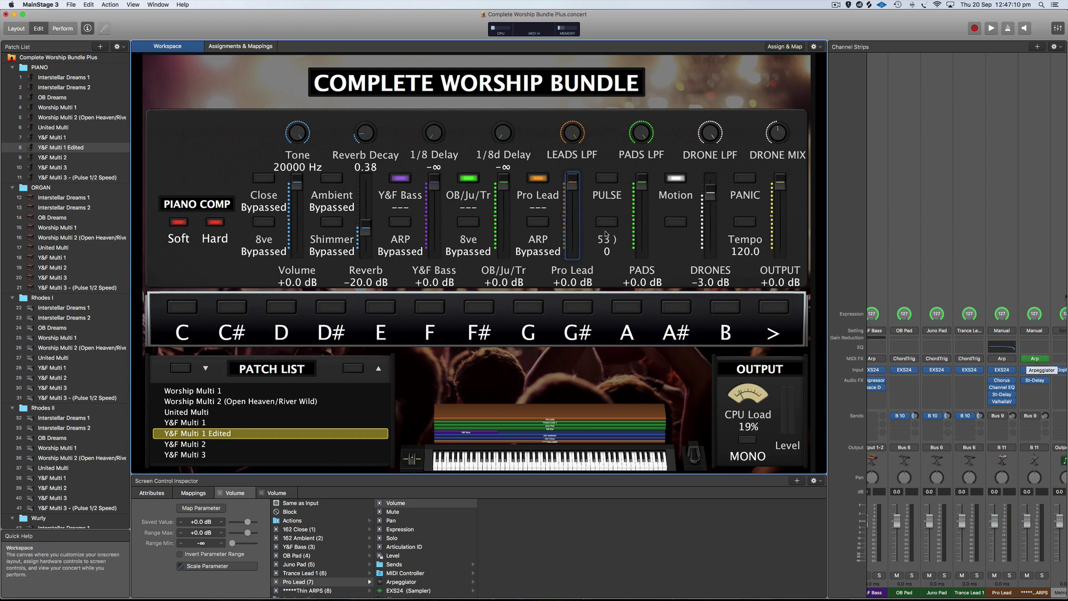
# - Add a second ARP switch mapping targeting the Thin ARPS arpeggiator's bypass
pyautogui.click(537, 221)
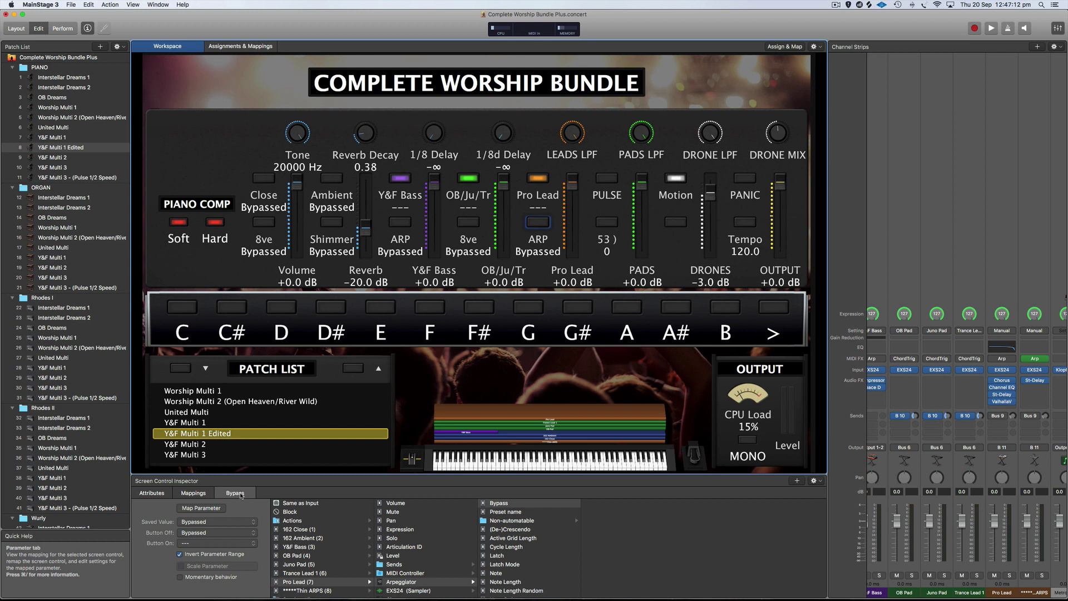
pyautogui.click(796, 481)
pyautogui.press('super+l')
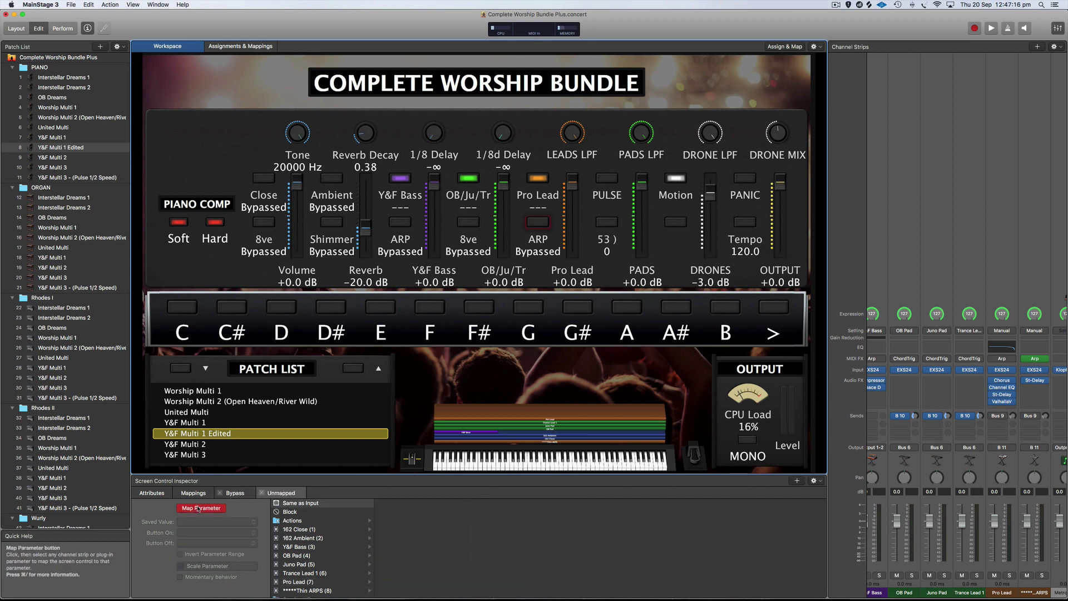
pyautogui.click(1026, 359)
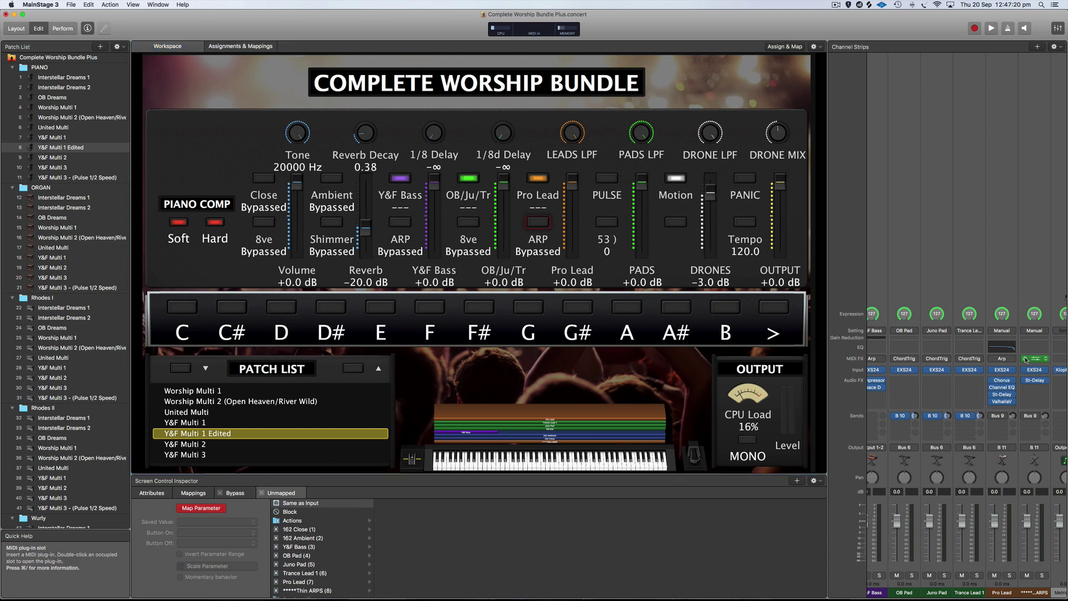
pyautogui.click(211, 508)
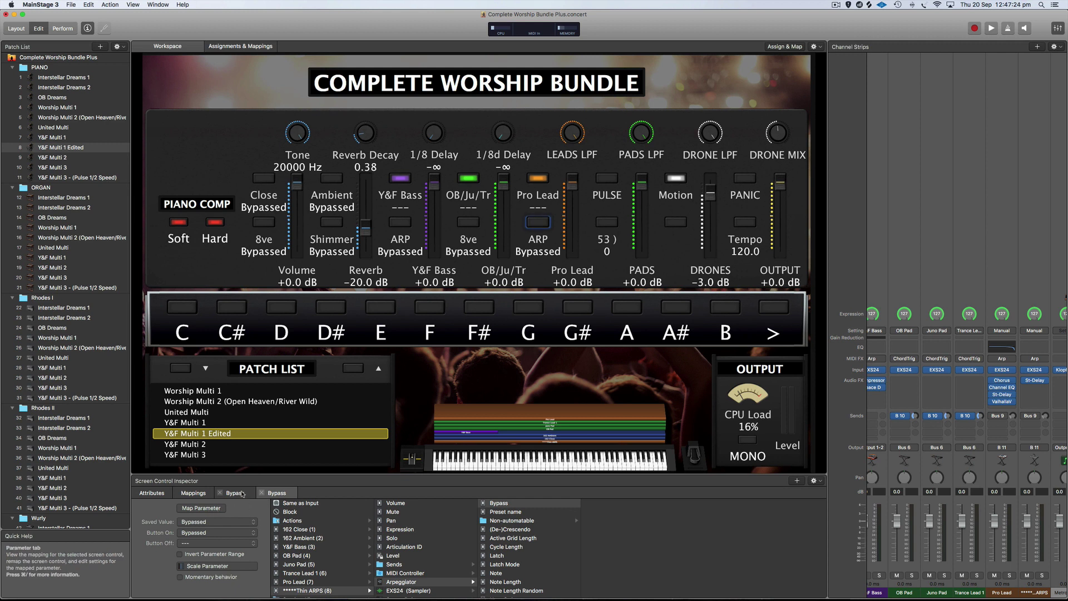
# - Invert the parameter range of the Thin ARPS bypass mapping and review both bypass mappings
pyautogui.click(276, 492)
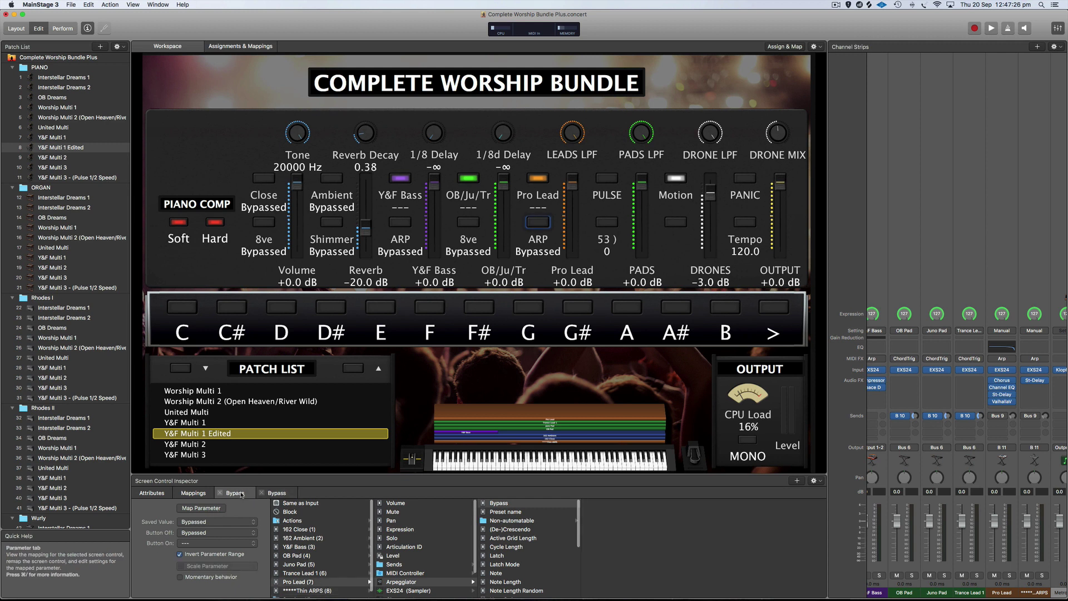
pyautogui.click(238, 494)
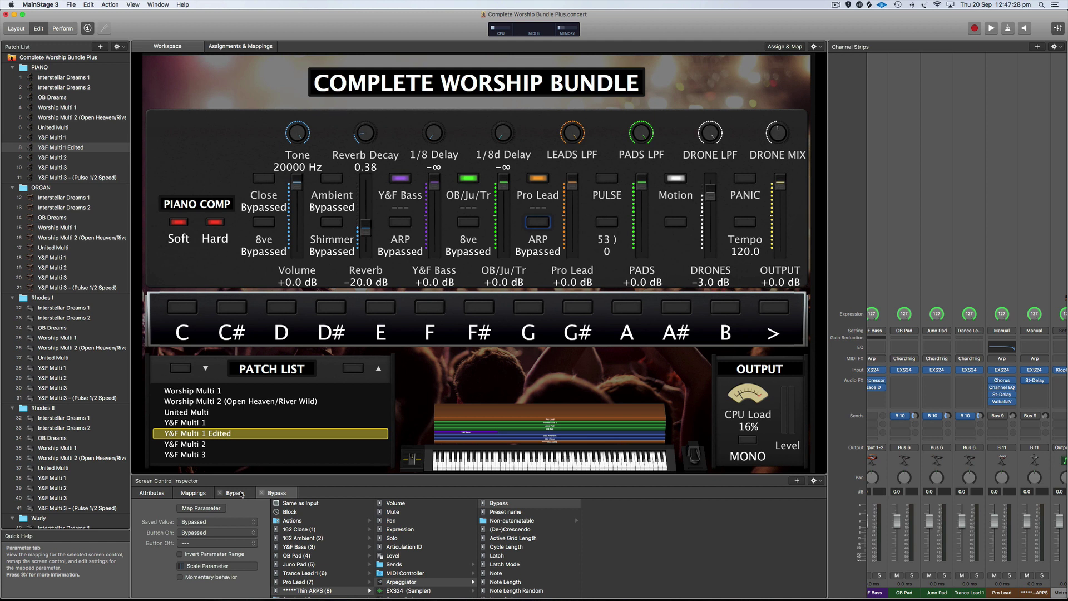
pyautogui.click(219, 558)
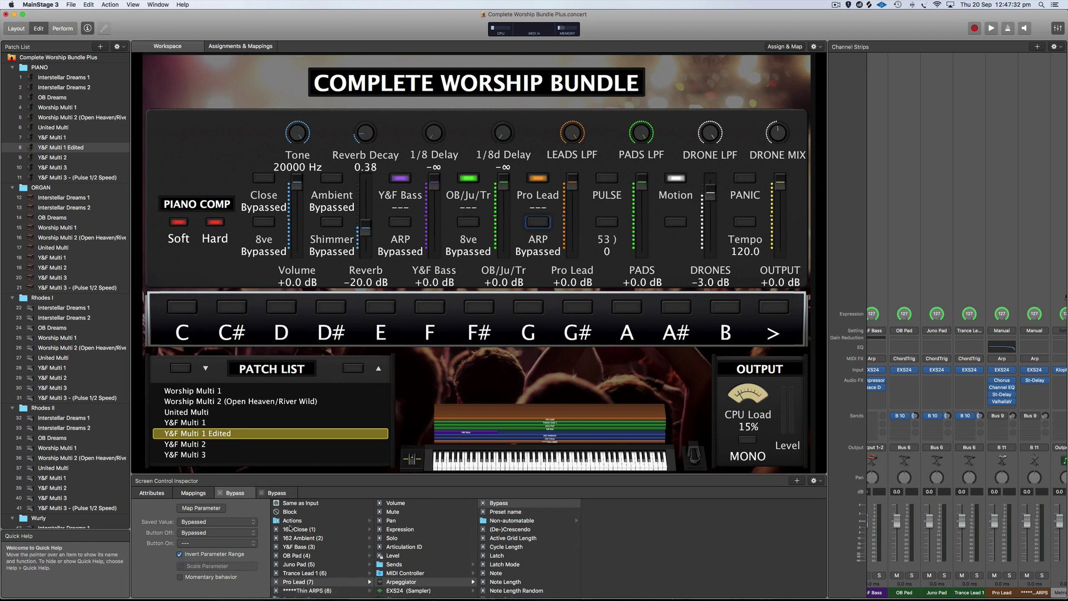
pyautogui.click(281, 493)
pyautogui.click(281, 493)
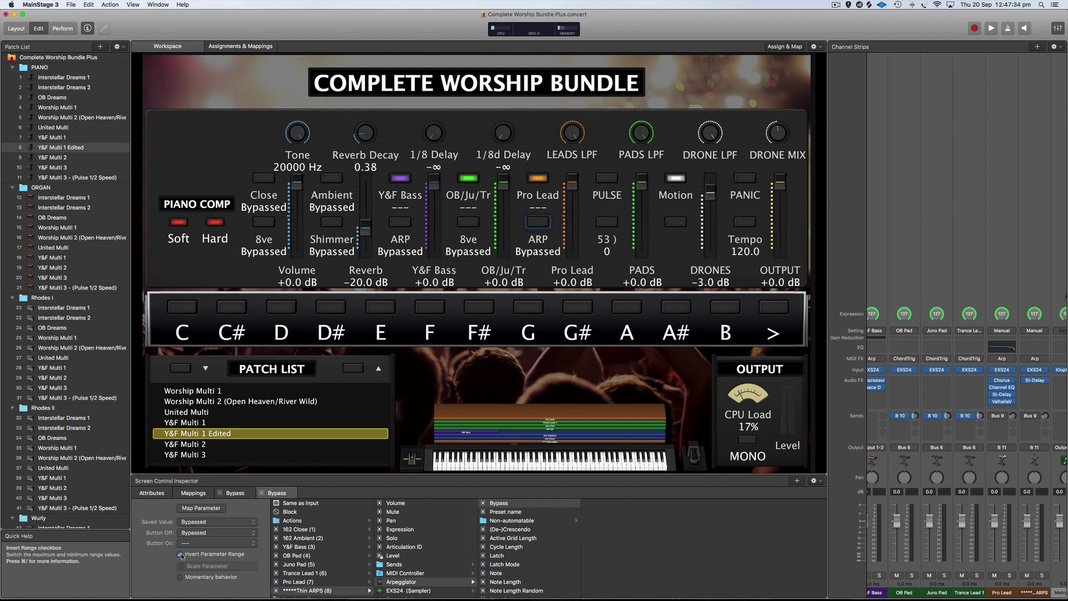
pyautogui.click(542, 225)
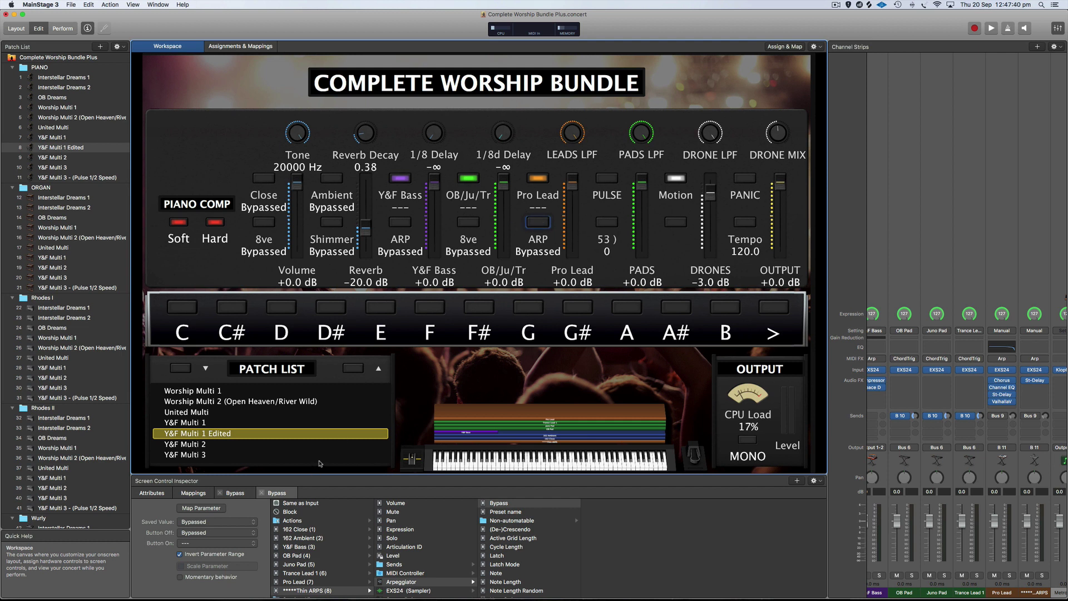
pyautogui.click(237, 493)
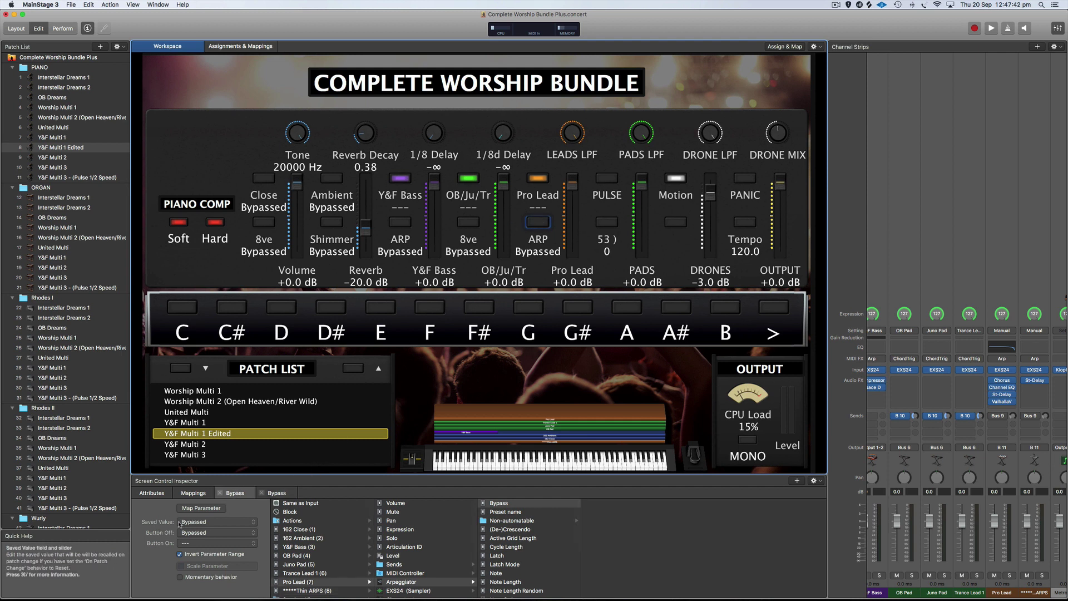
pyautogui.click(277, 494)
# - Switch to Y&F Multi 2 and back to Y&F Multi 1 Edited to recheck the ARP mappings
pyautogui.click(64, 158)
pyautogui.click(65, 148)
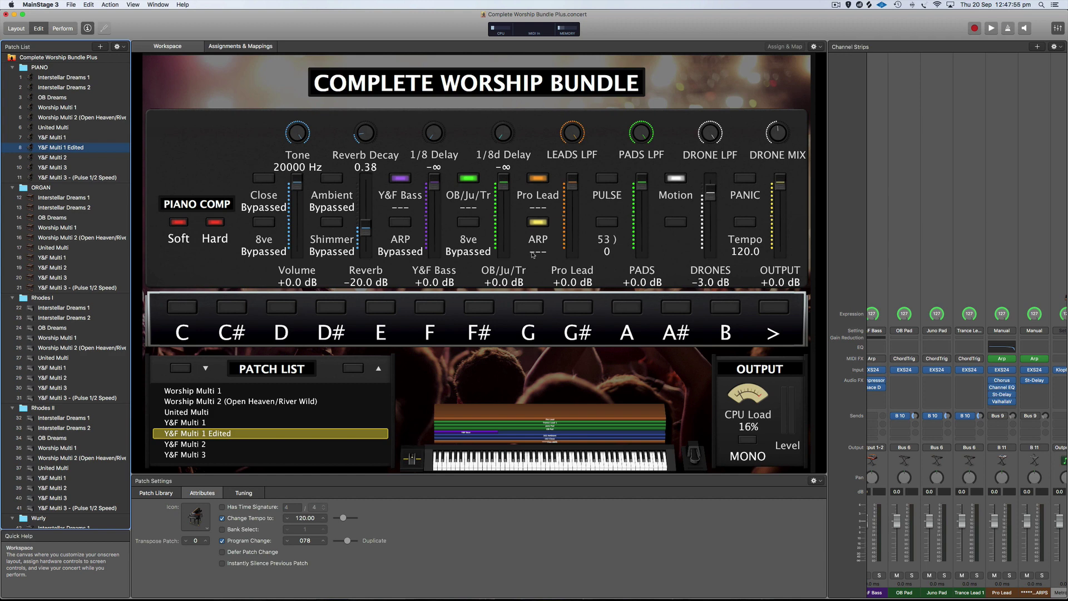
pyautogui.click(537, 222)
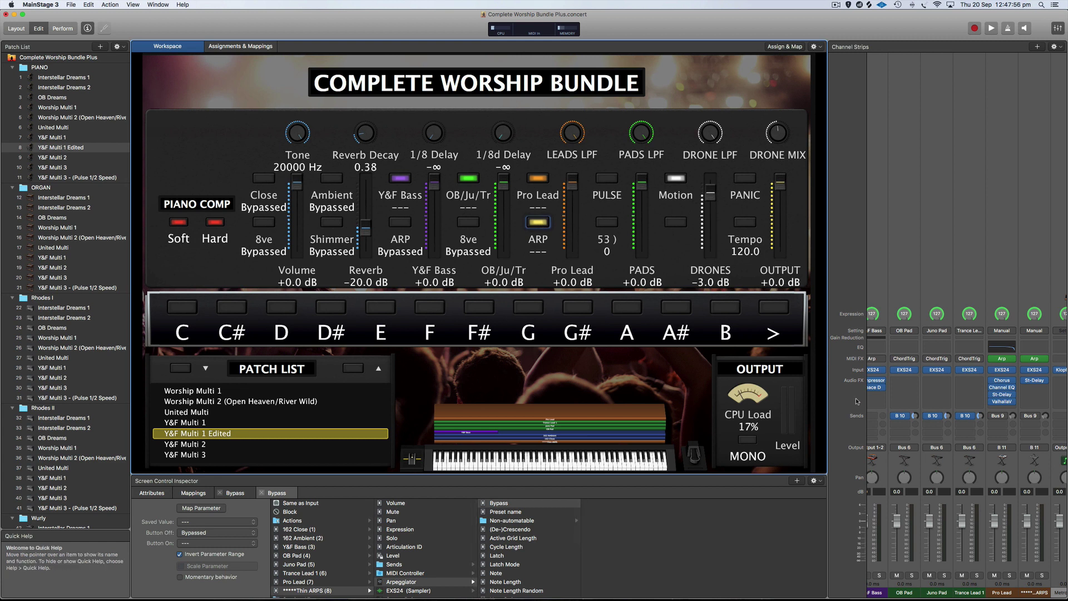
# - Drag ChordTrig onto the Trance Lead strip's MIDI FX slot, then undo to remove the extra copy
pyautogui.hscroll(-5, 1001, 377)
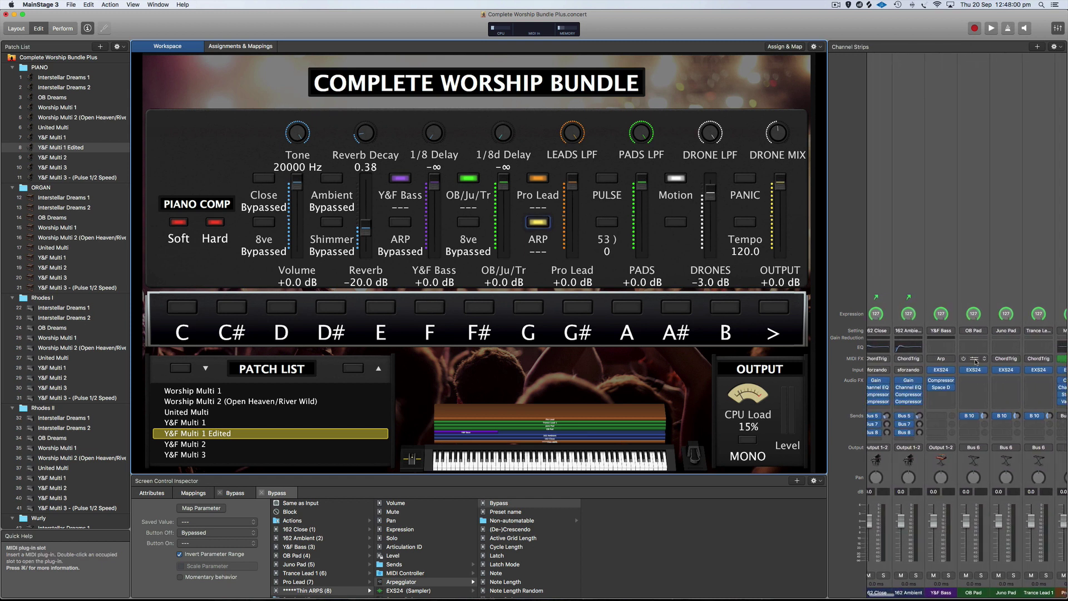
pyautogui.hscroll(3, 990, 373)
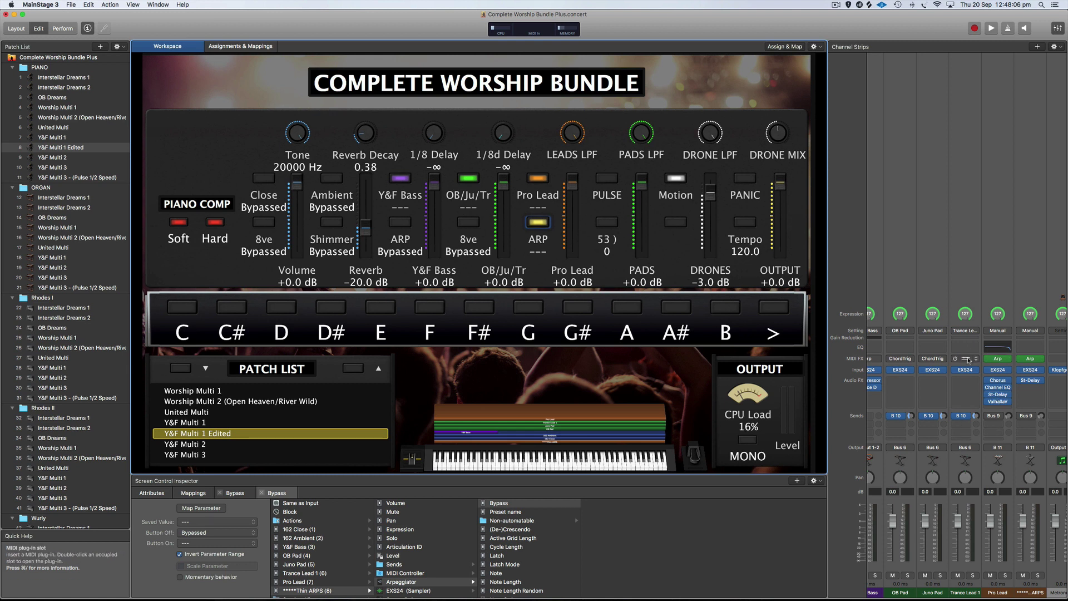
pyautogui.moveTo(934, 360)
pyautogui.moveTo(965, 360); pyautogui.dragTo(1055, 361)
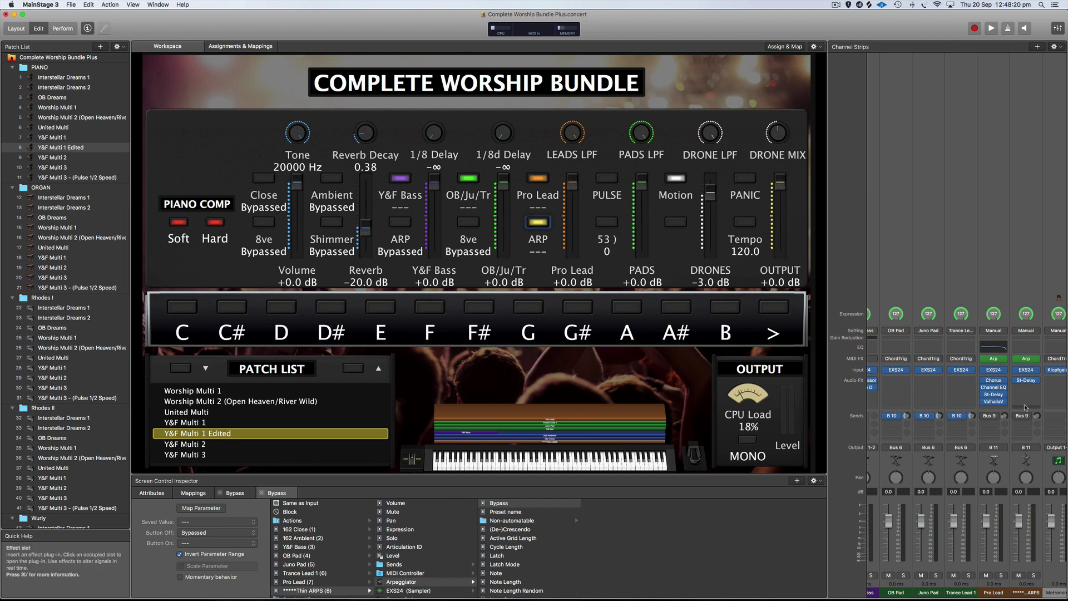
pyautogui.press('super+z')
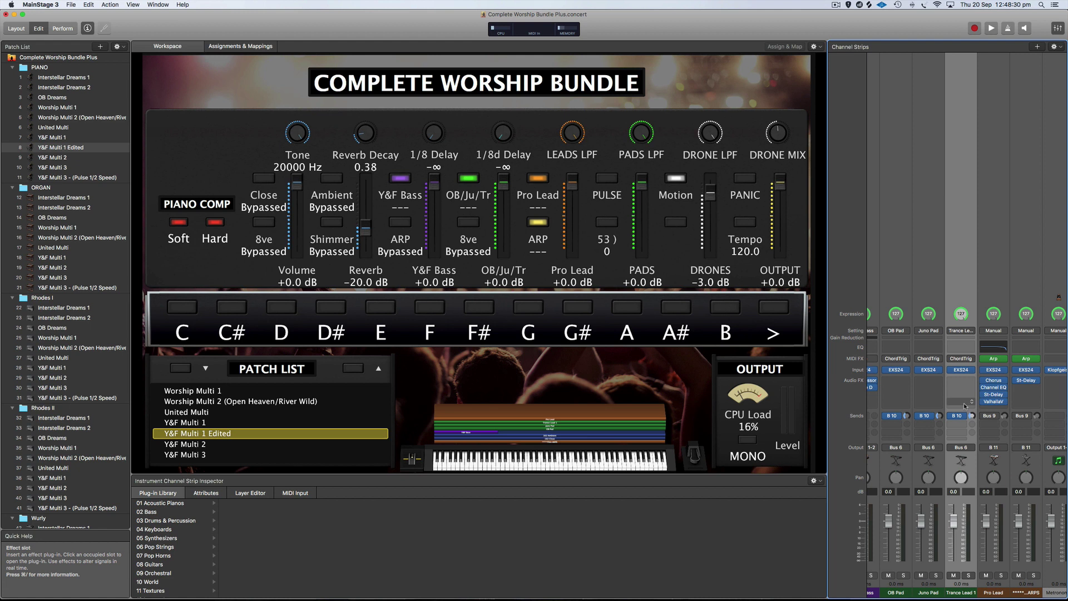
# - Set the Pro Lead arpeggiator's octave range to 2 and close both arpeggiator windows
pyautogui.click(1030, 465)
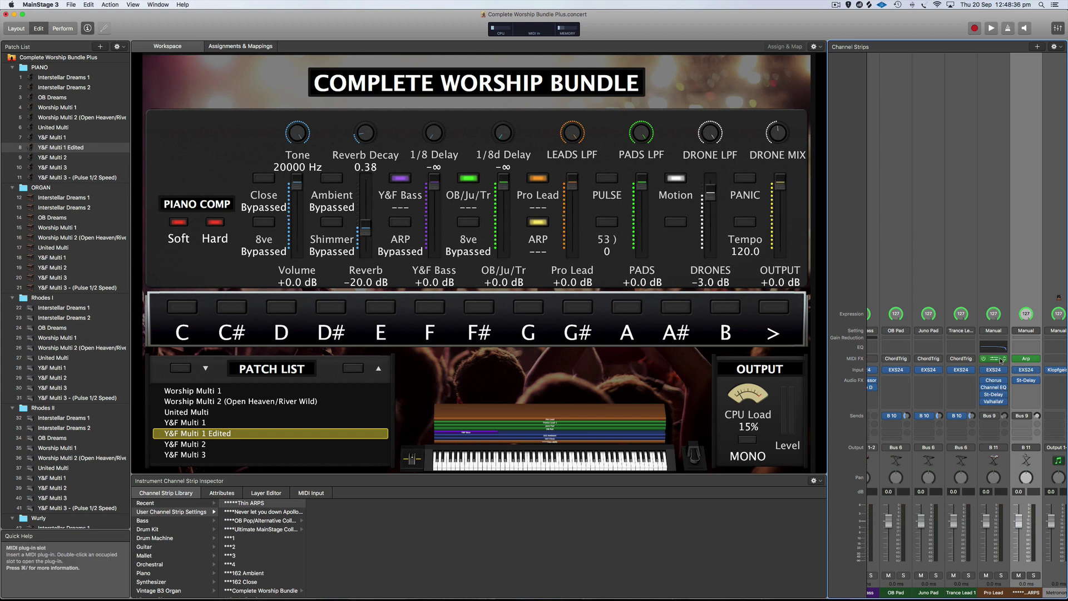
pyautogui.click(1018, 360)
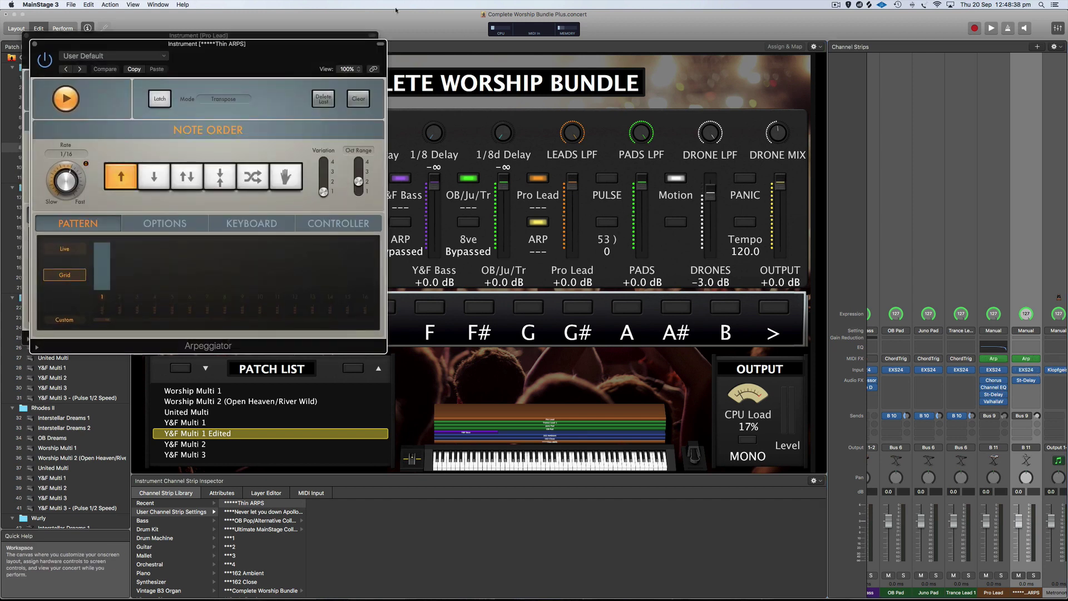
pyautogui.click(1025, 360)
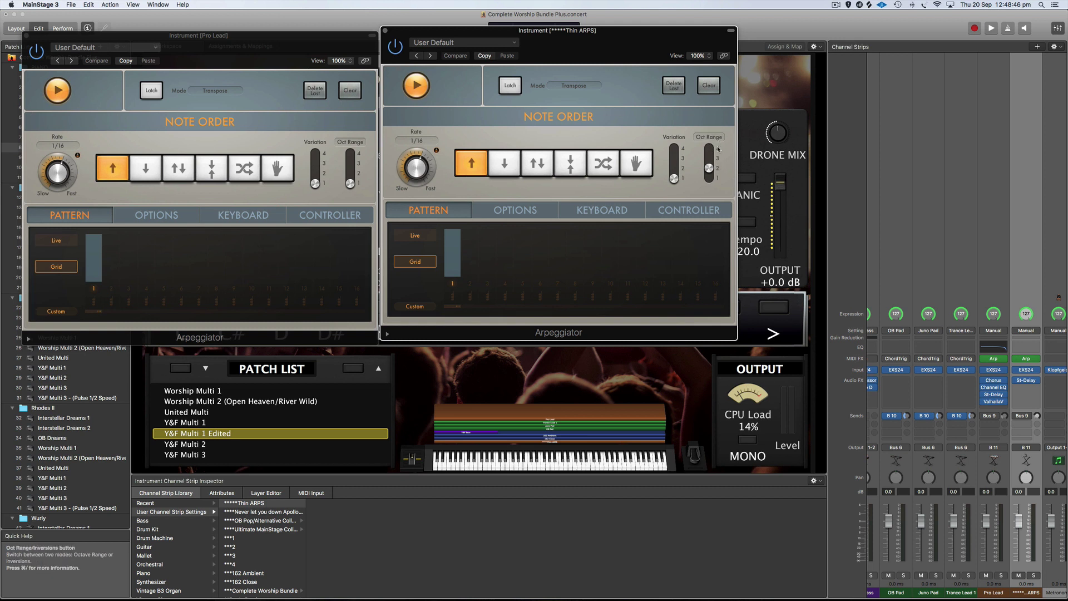
pyautogui.moveTo(350, 184); pyautogui.dragTo(350, 172)
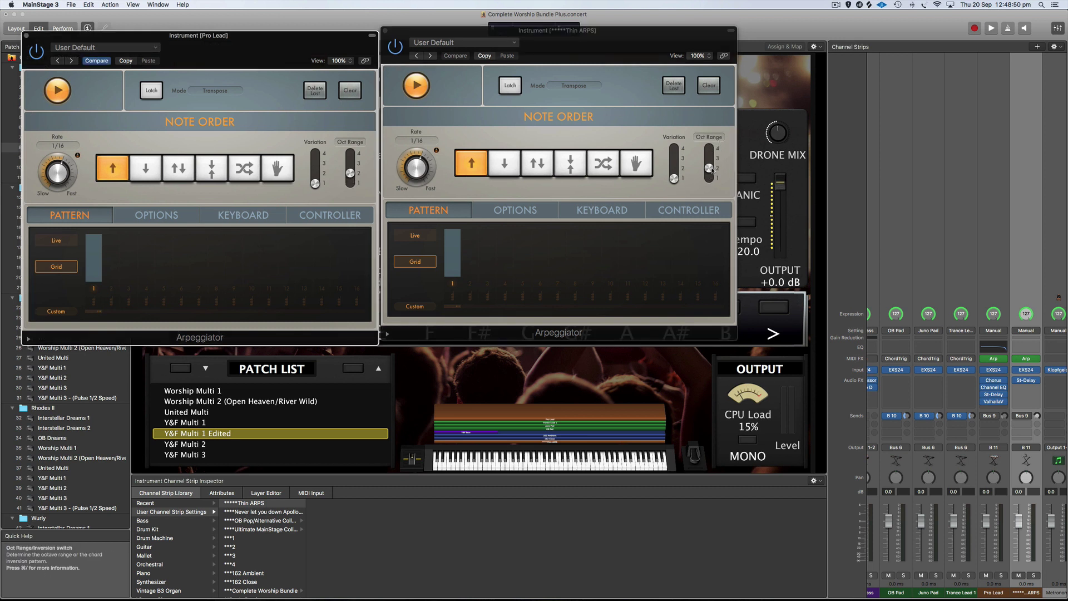
pyautogui.click(385, 31)
pyautogui.press('super+w')
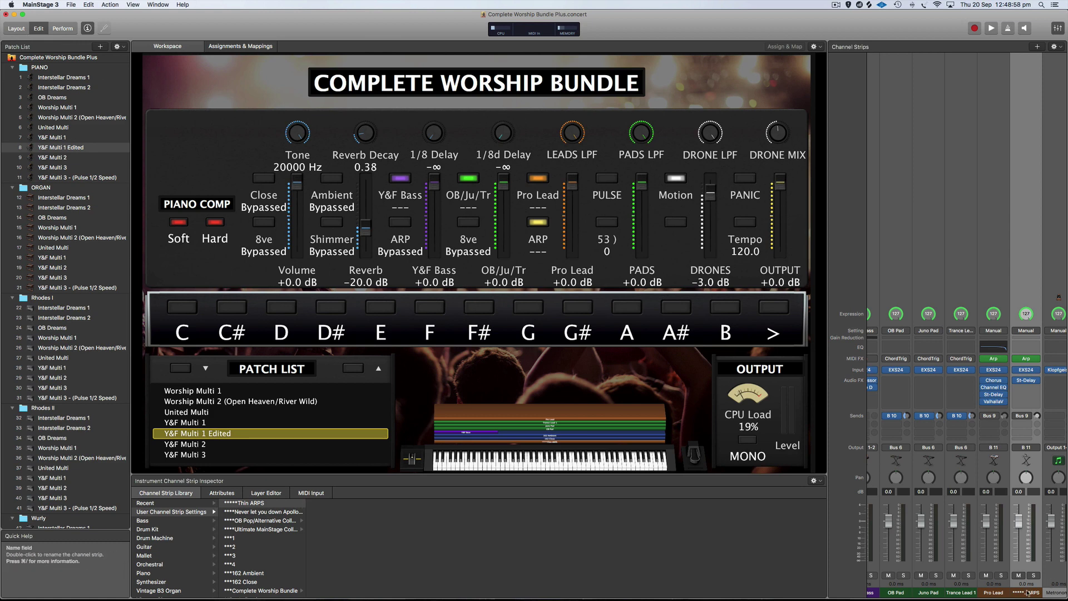
# - Select the Pro Lead control and show its volume fader in the Screen Control Inspector
pyautogui.click(548, 198)
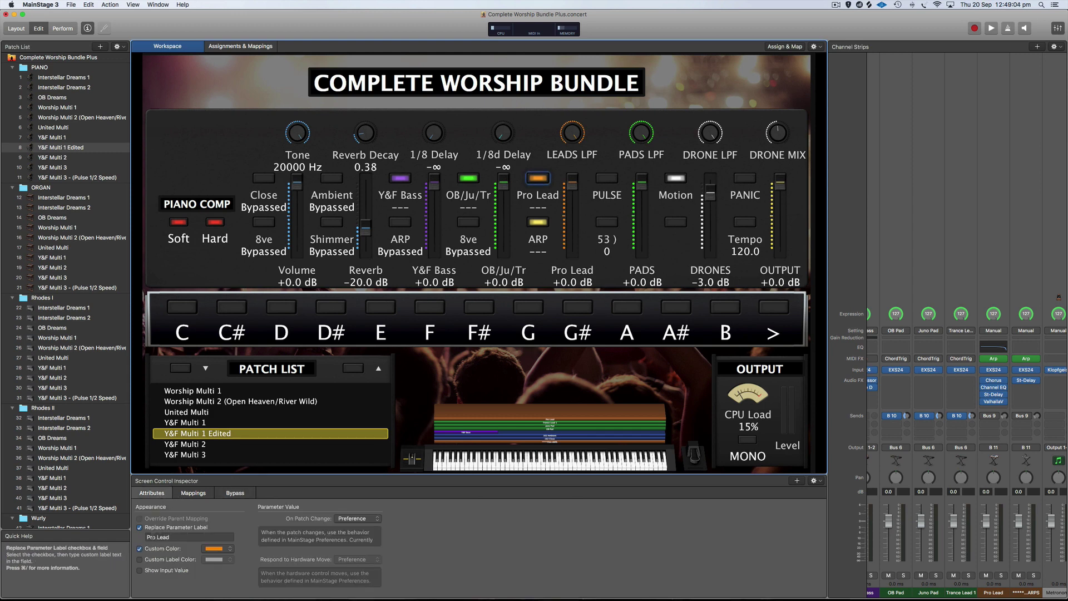
pyautogui.click(574, 241)
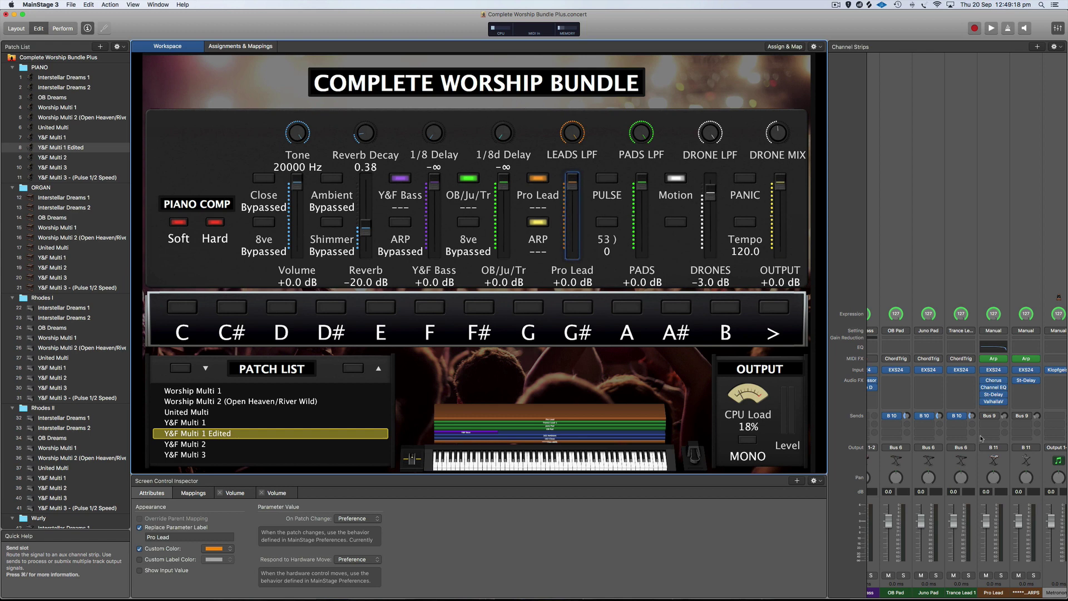
# - Route the Thin ARPS strip's send to Bus 50
pyautogui.click(1020, 425)
pyautogui.moveTo(975, 472)
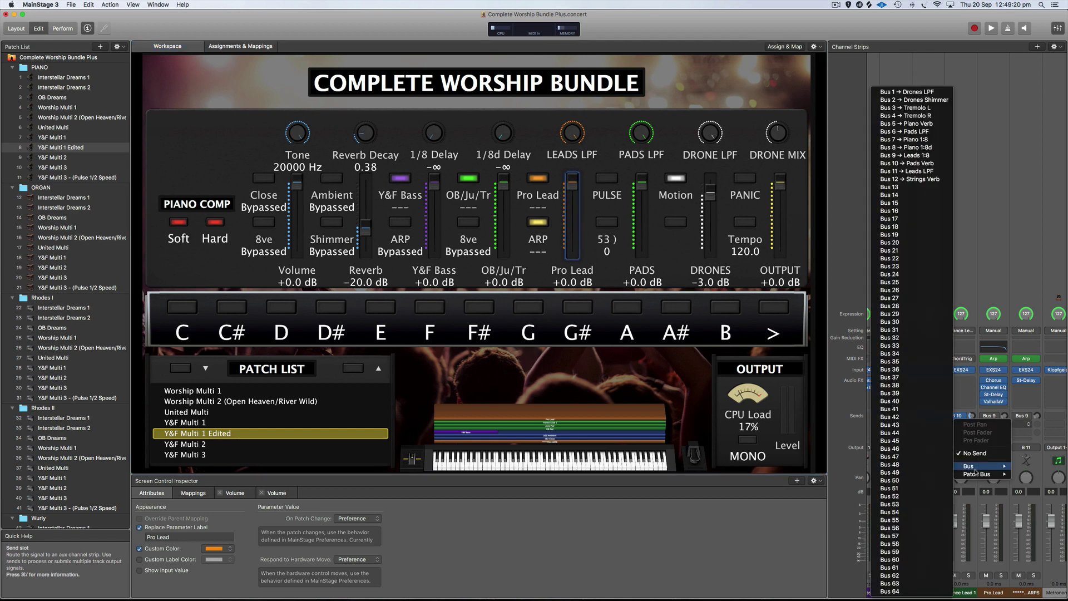
pyautogui.click(910, 480)
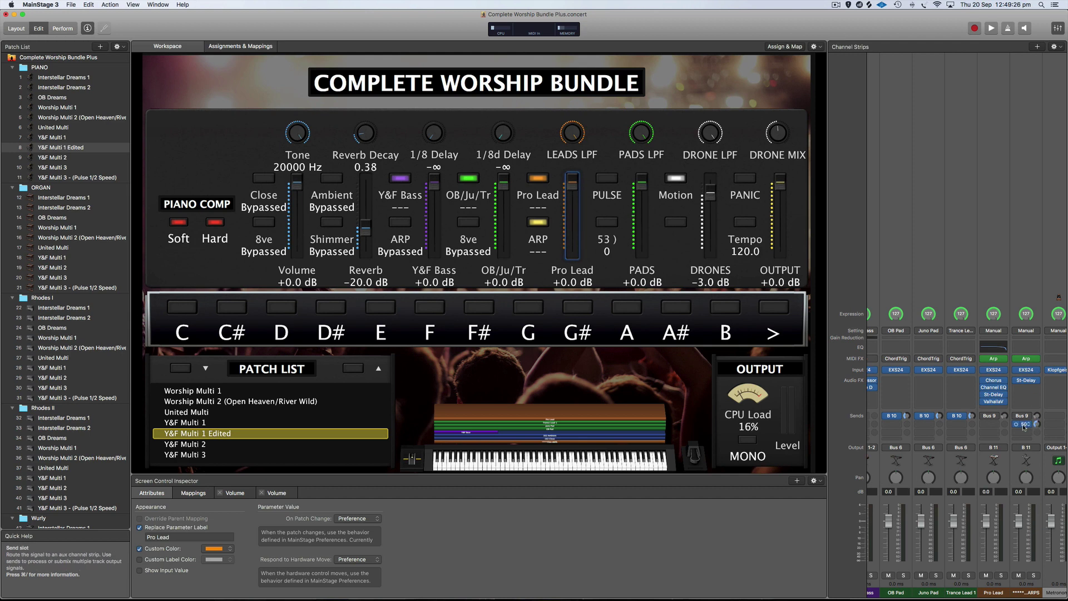
# - Load the Shimmer 3 user channel strip setting onto the Aux 13 return
pyautogui.click(1025, 424)
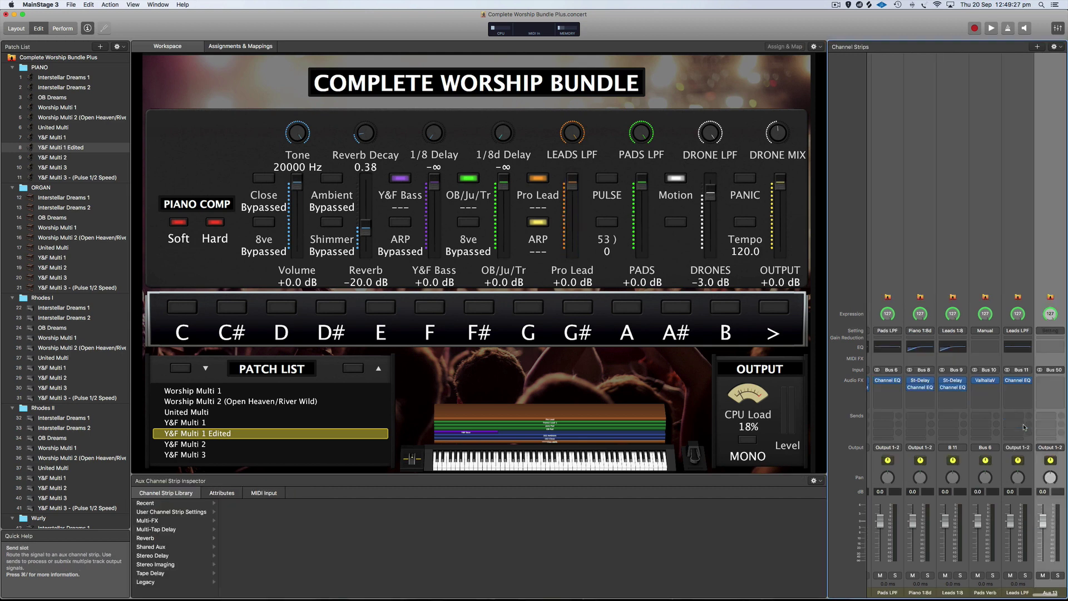
pyautogui.click(1055, 333)
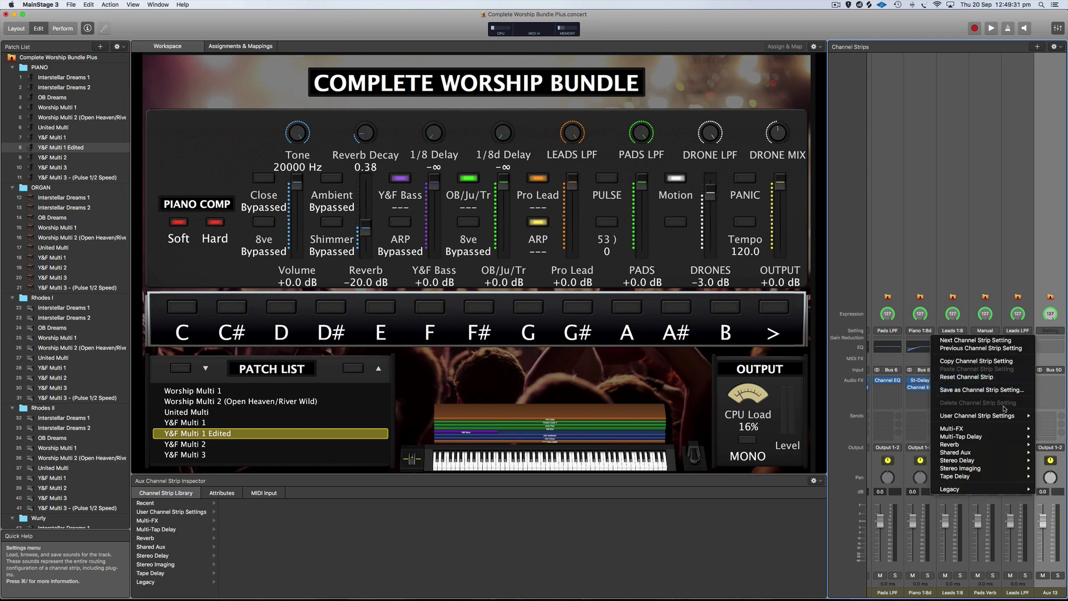
pyautogui.moveTo(1001, 416)
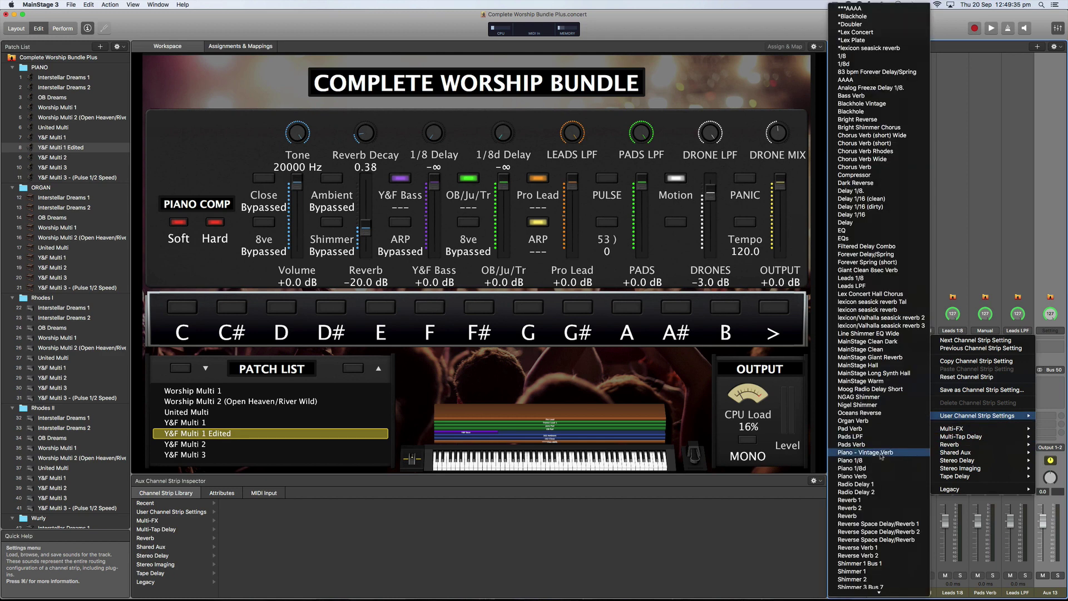
pyautogui.scroll(-3, 884, 511)
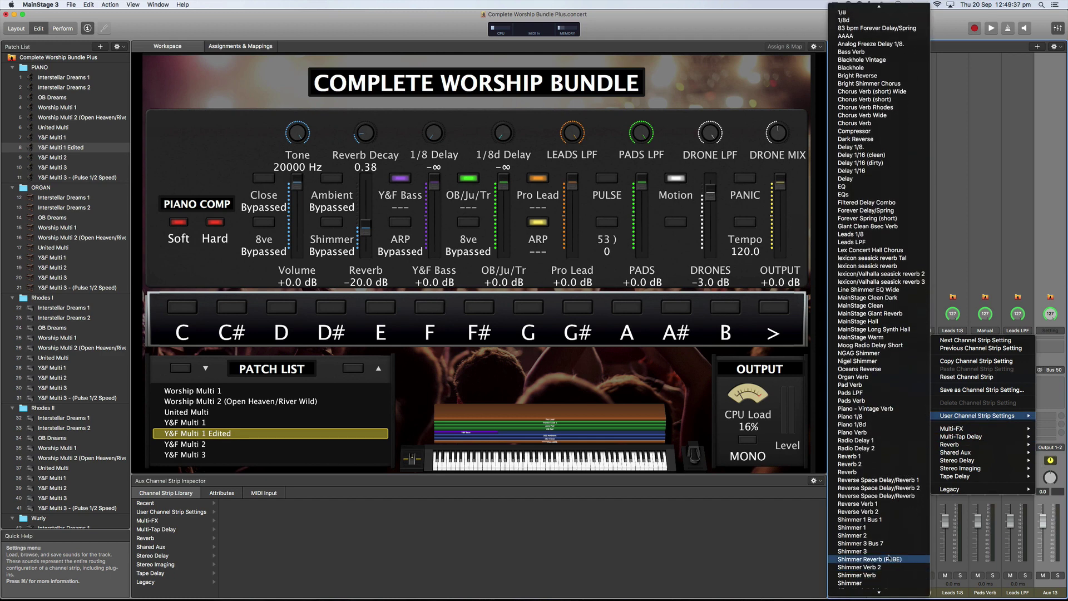
pyautogui.click(888, 551)
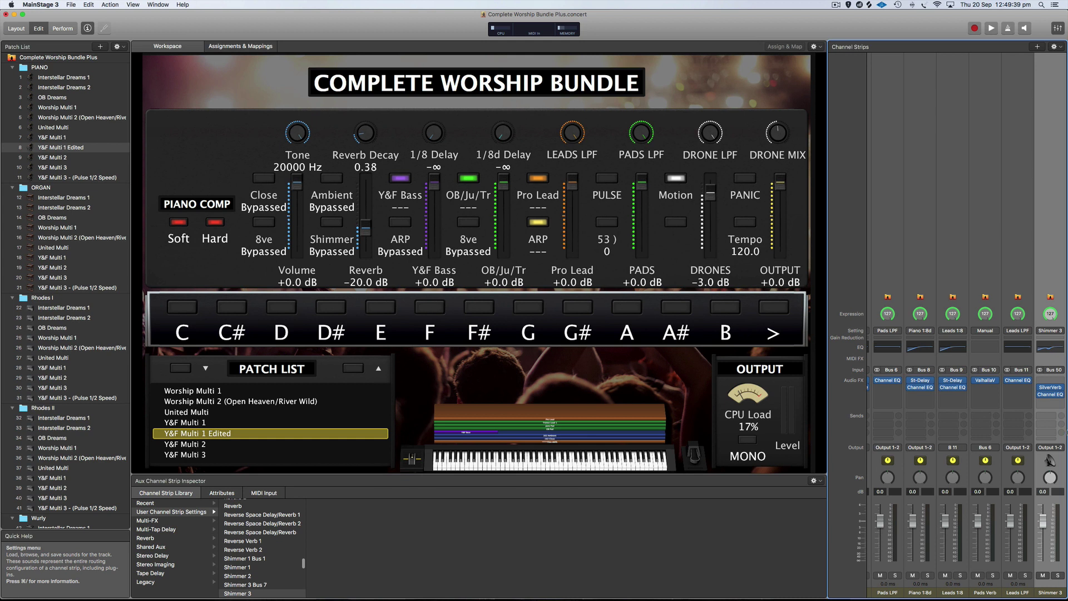
pyautogui.hscroll(-4, 1063, 426)
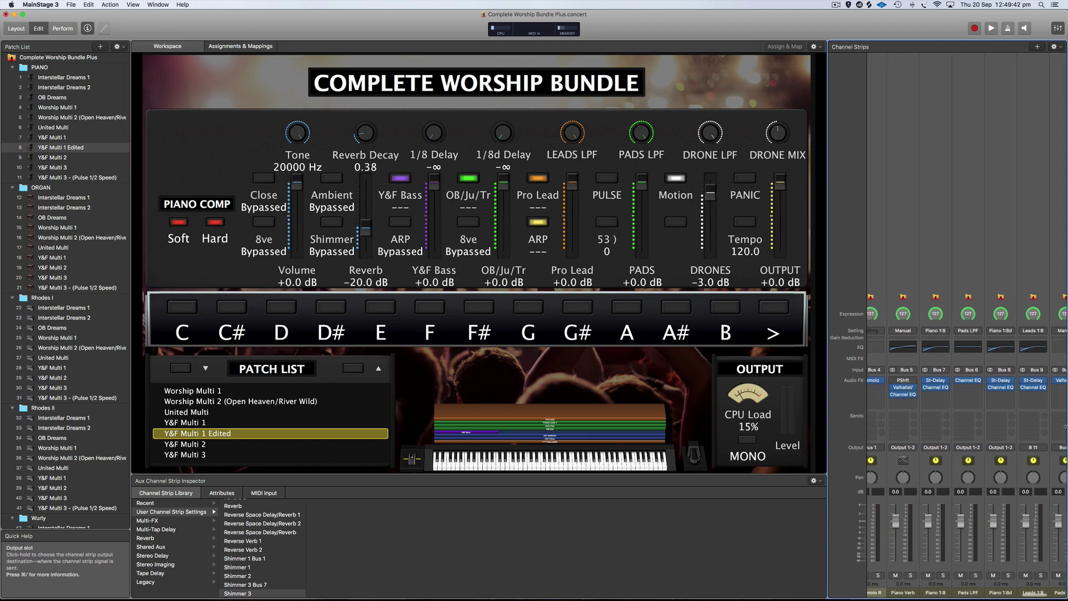
pyautogui.hscroll(5, 1029, 445)
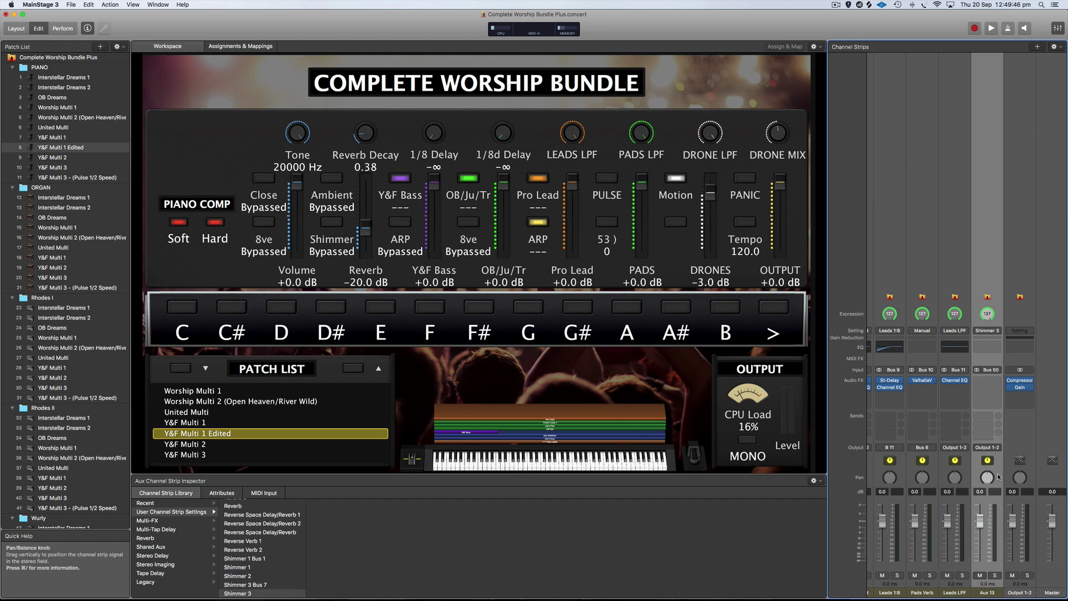
pyautogui.hscroll(-5, 999, 474)
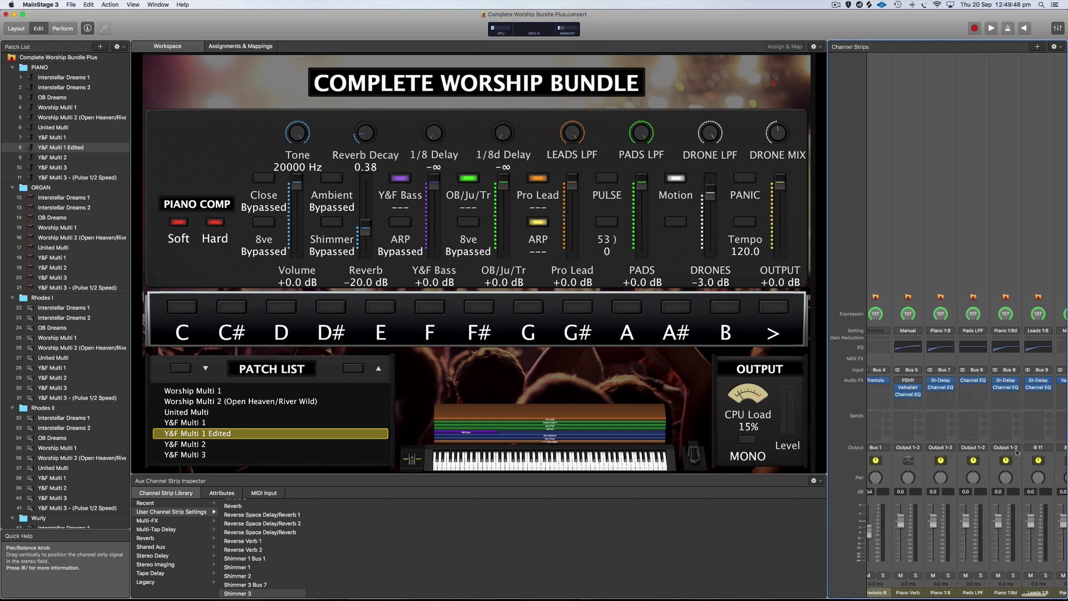
pyautogui.hscroll(-5, 1015, 451)
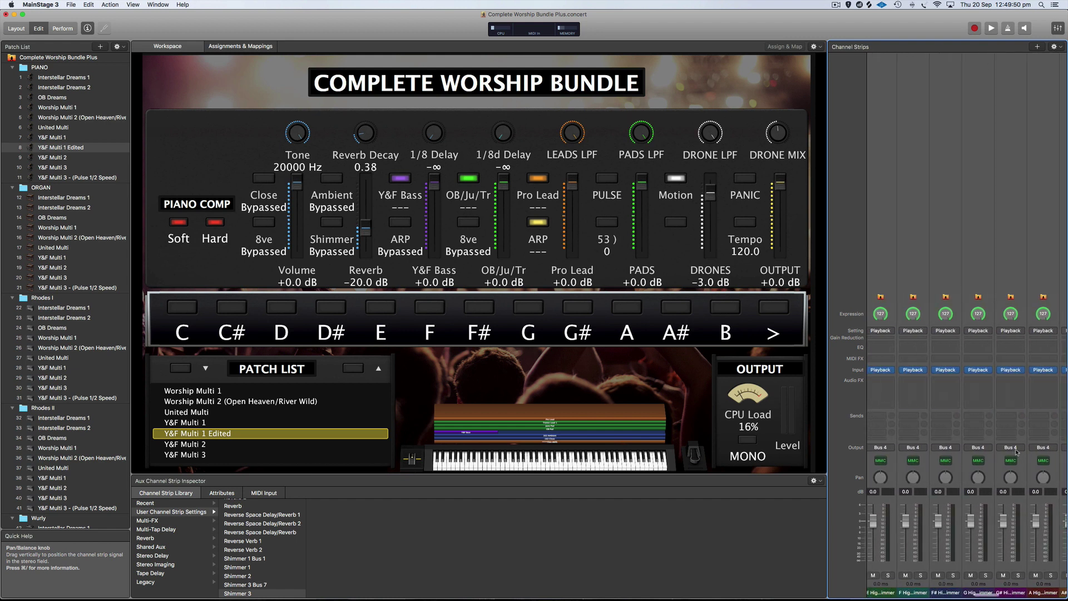
pyautogui.hscroll(-5, 1012, 454)
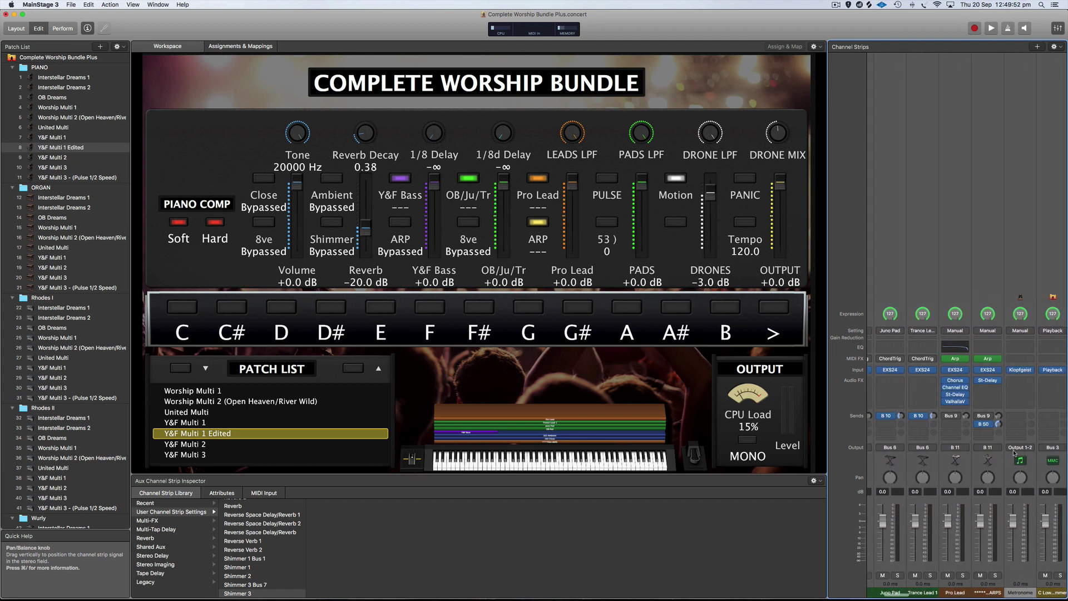
# - Copy the Pro Lead's ValhallaV reverb and stereo delay onto the Thin ARPS Audio FX slots
pyautogui.click(1001, 444)
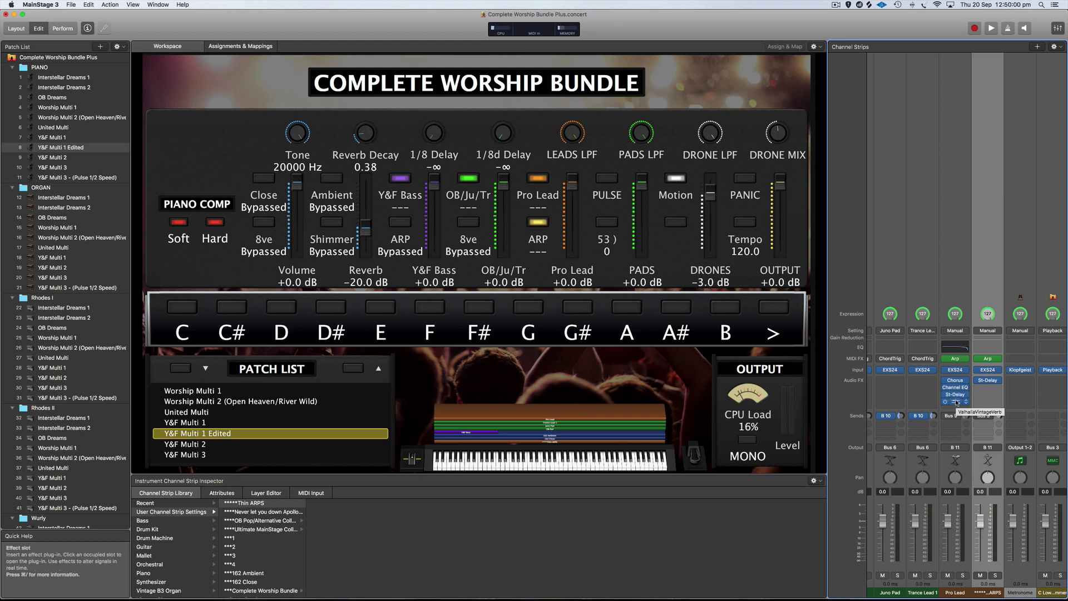
pyautogui.moveTo(957, 401); pyautogui.dragTo(987, 387)
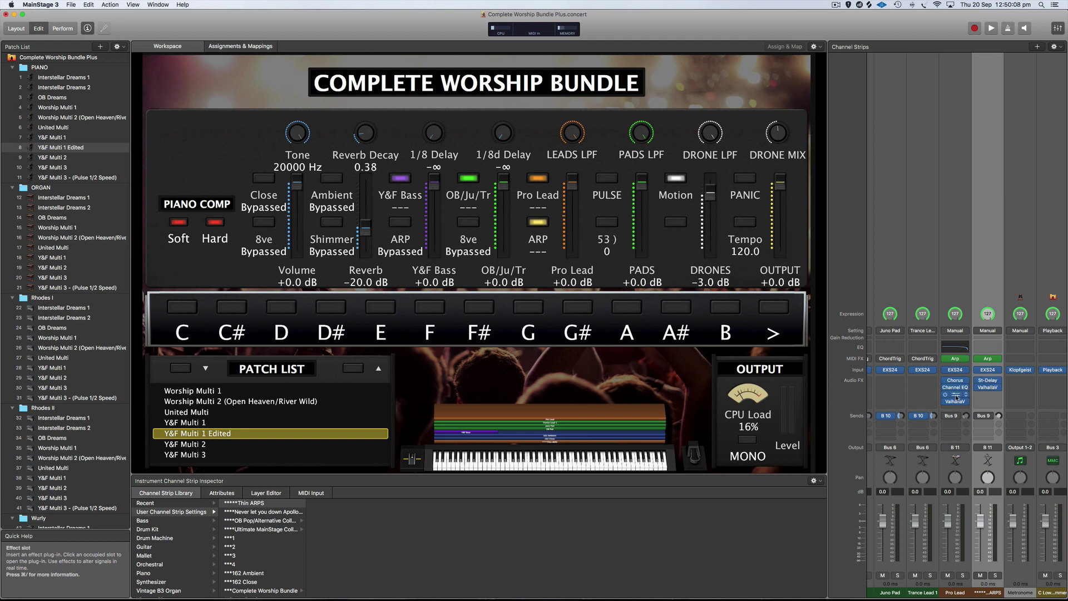
pyautogui.moveTo(956, 395); pyautogui.dragTo(991, 383)
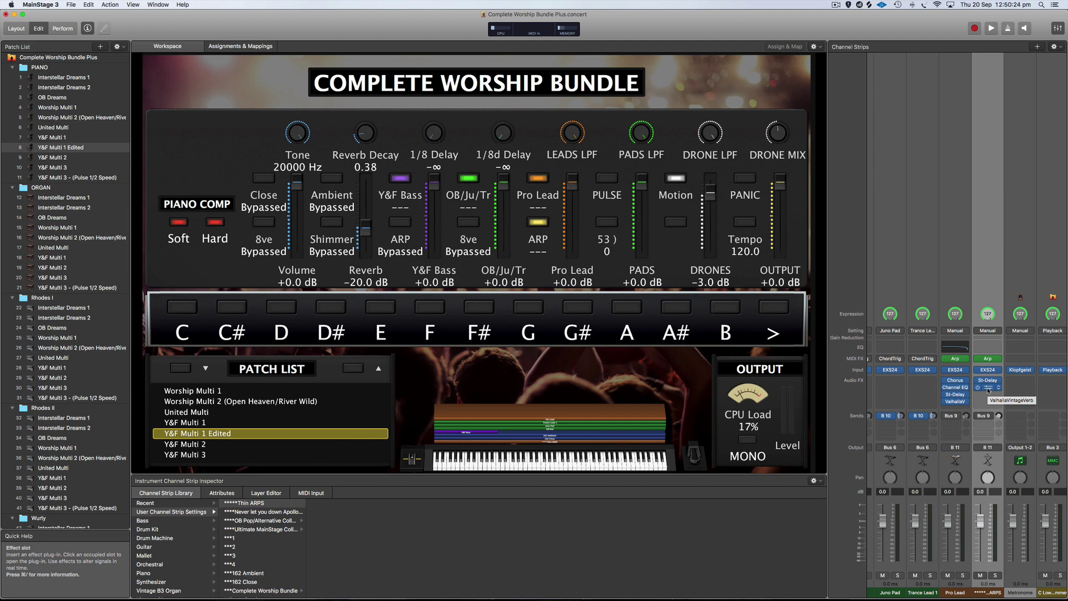
# - Bypass the OB/Ju/Tr and Y&F Bass sounds, then select the LEADS LPF knob
pyautogui.click(468, 178)
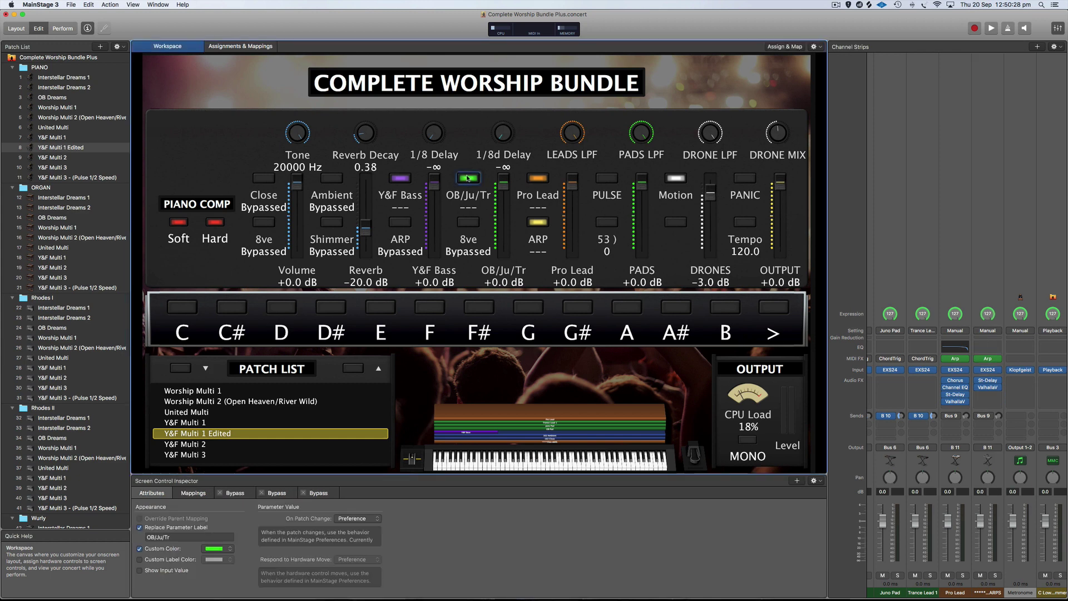
pyautogui.click(400, 178)
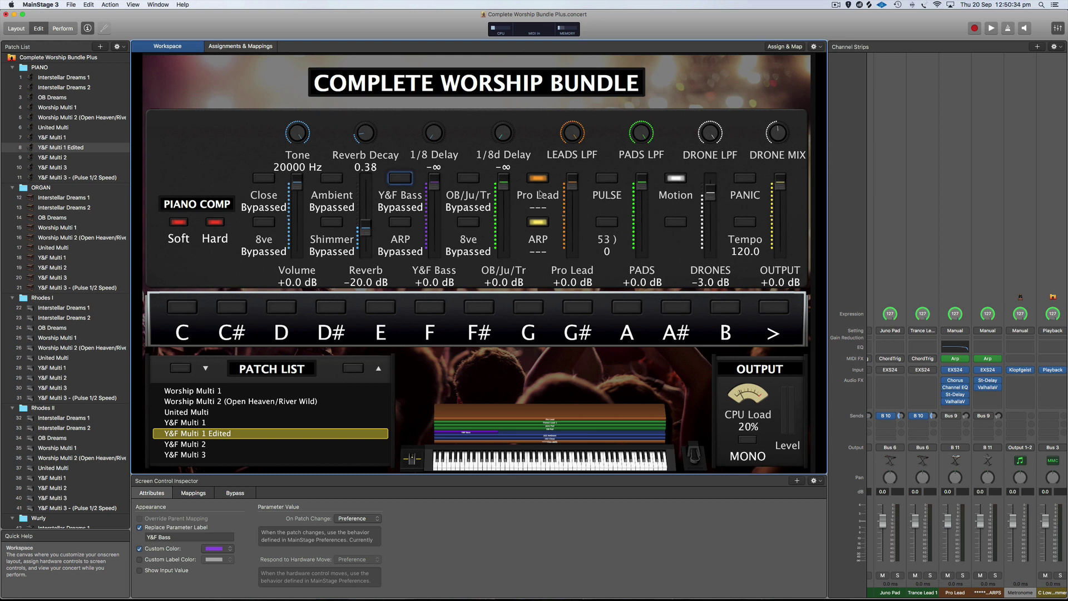
pyautogui.click(576, 135)
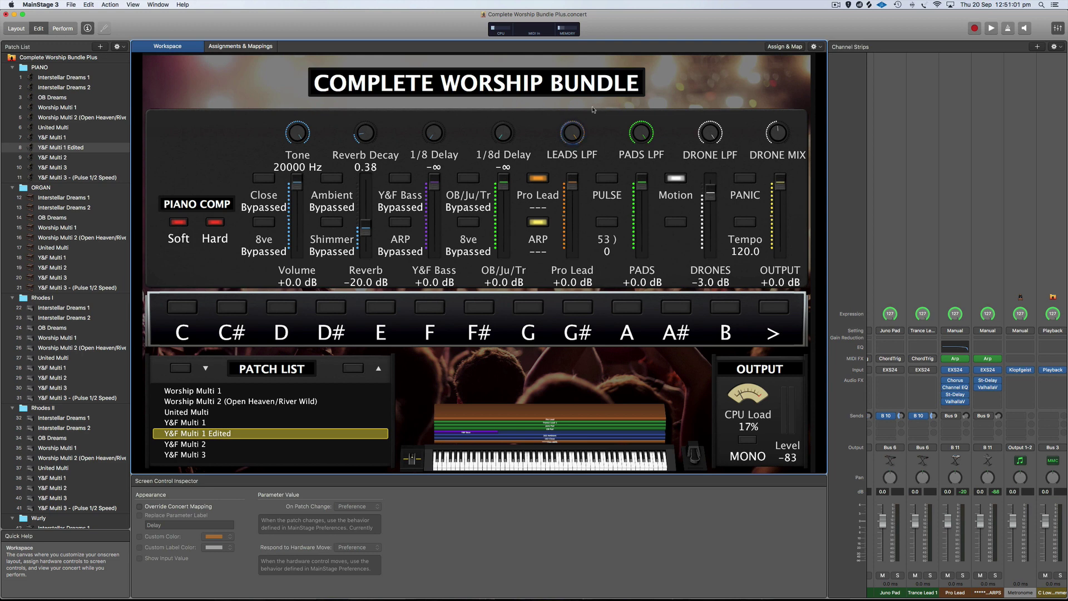
# - In the Layer Editor, set the Thin ARPS and Pro Lead key ranges to C3 through C4
pyautogui.click(997, 464)
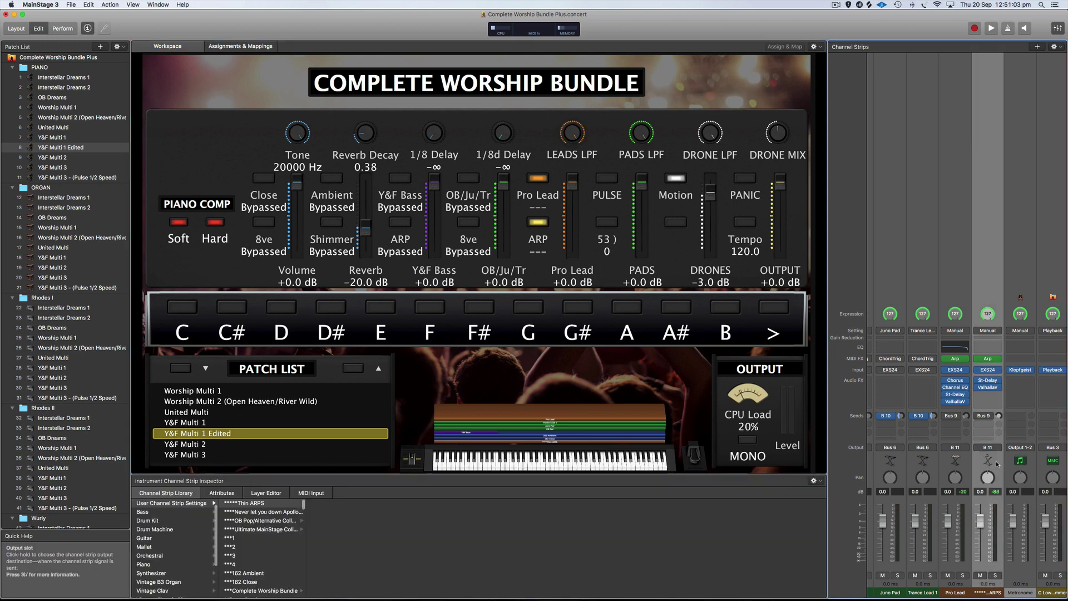
pyautogui.click(266, 493)
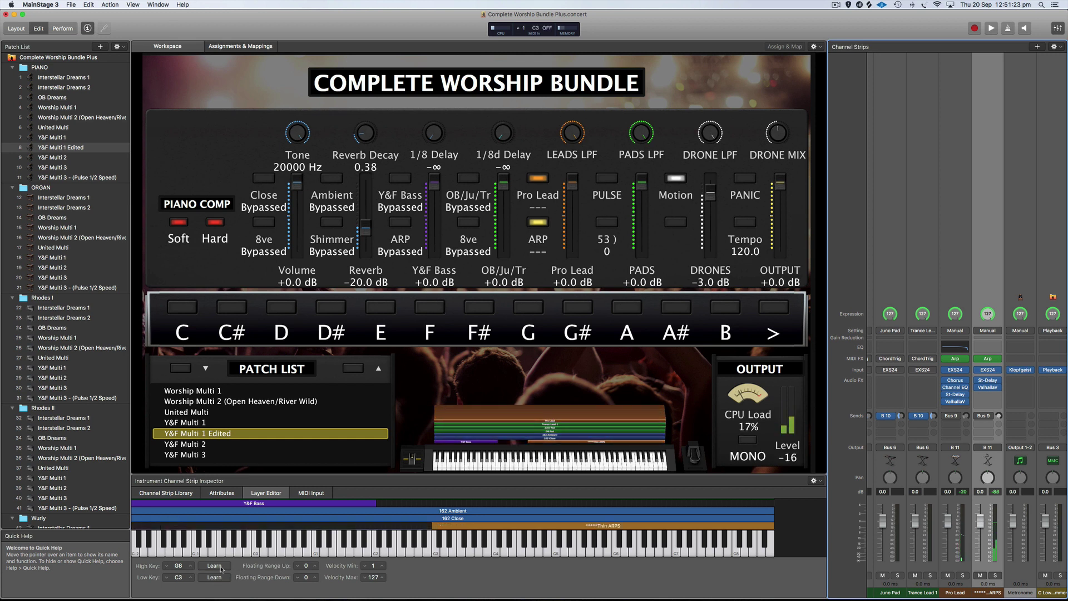
pyautogui.click(218, 566)
pyautogui.click(966, 464)
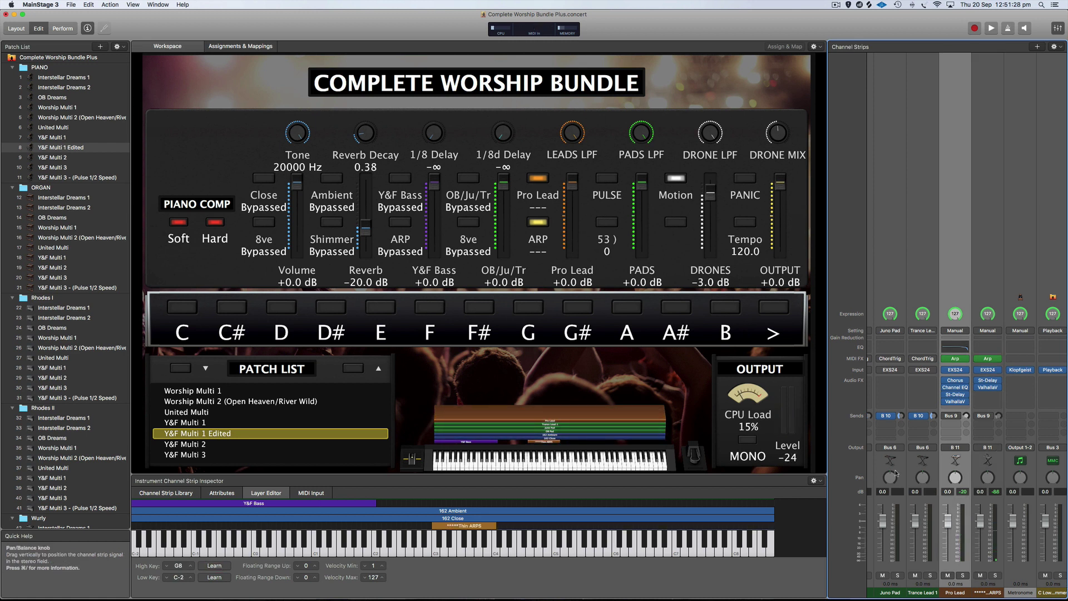
pyautogui.click(214, 577)
pyautogui.click(215, 566)
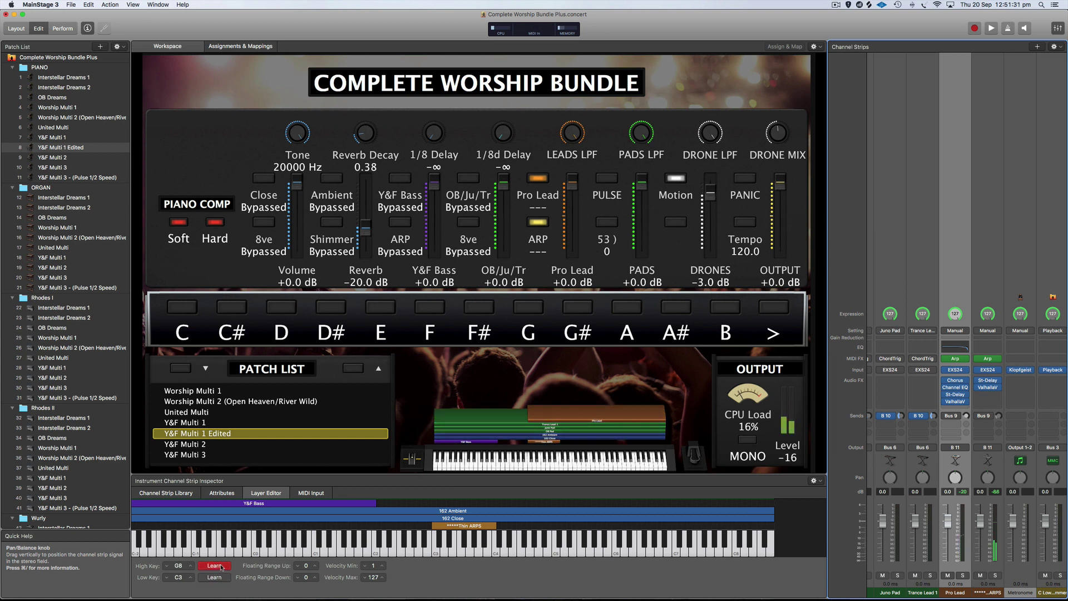